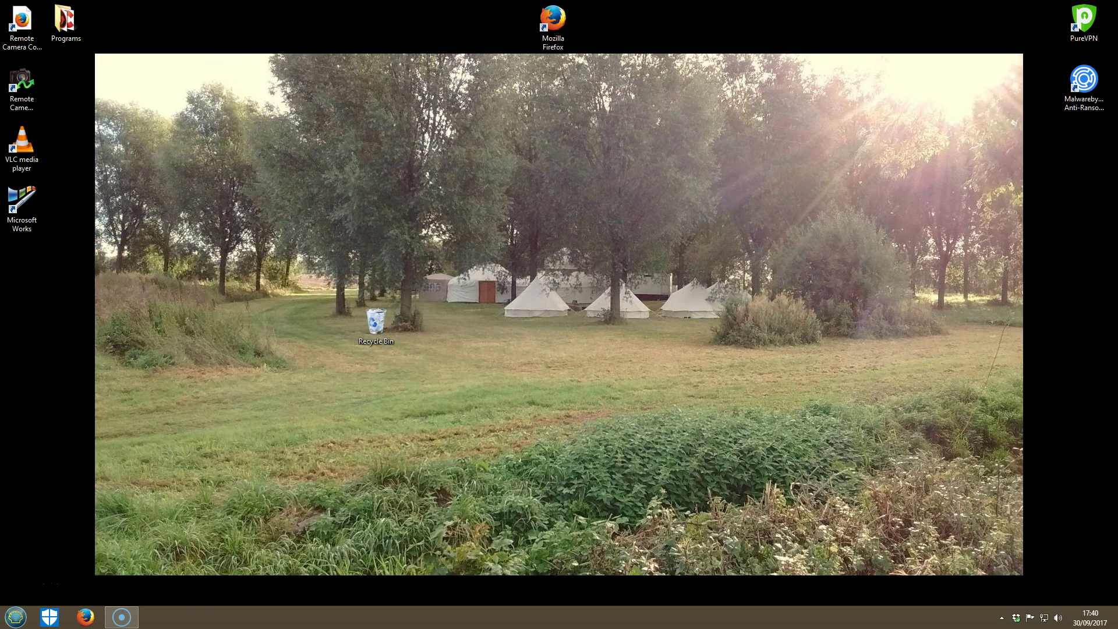
Create a desktop folder named "new" and place it directly beneath the Microsoft Works shortcut.
{"action": "right_click", "coordinate": [31, 335]}
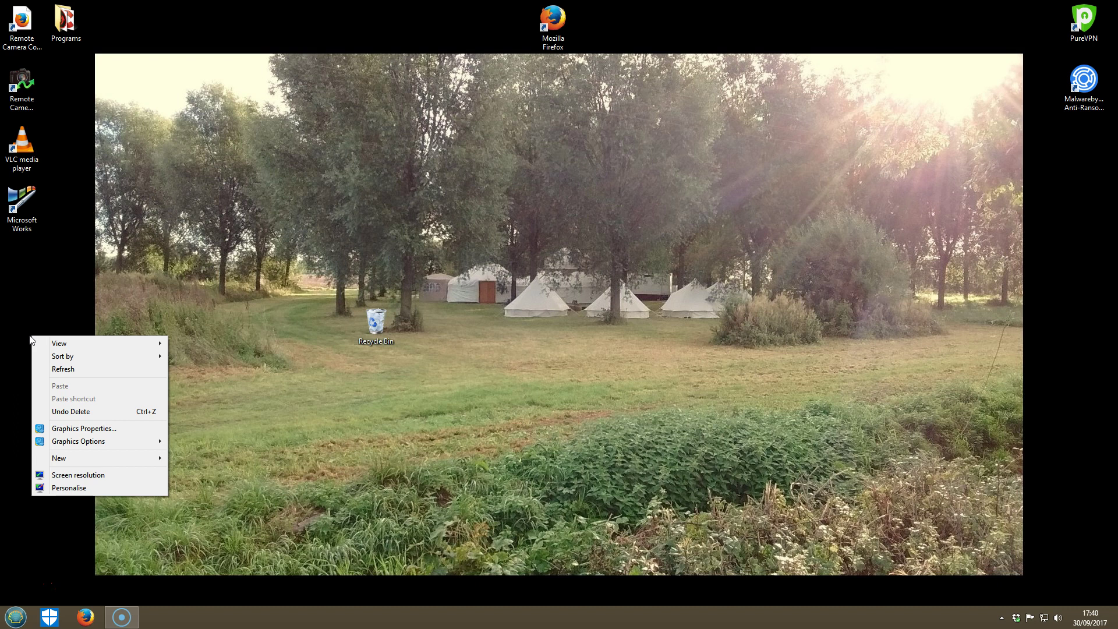
{"action": "left_click", "coordinate": [50, 443]}
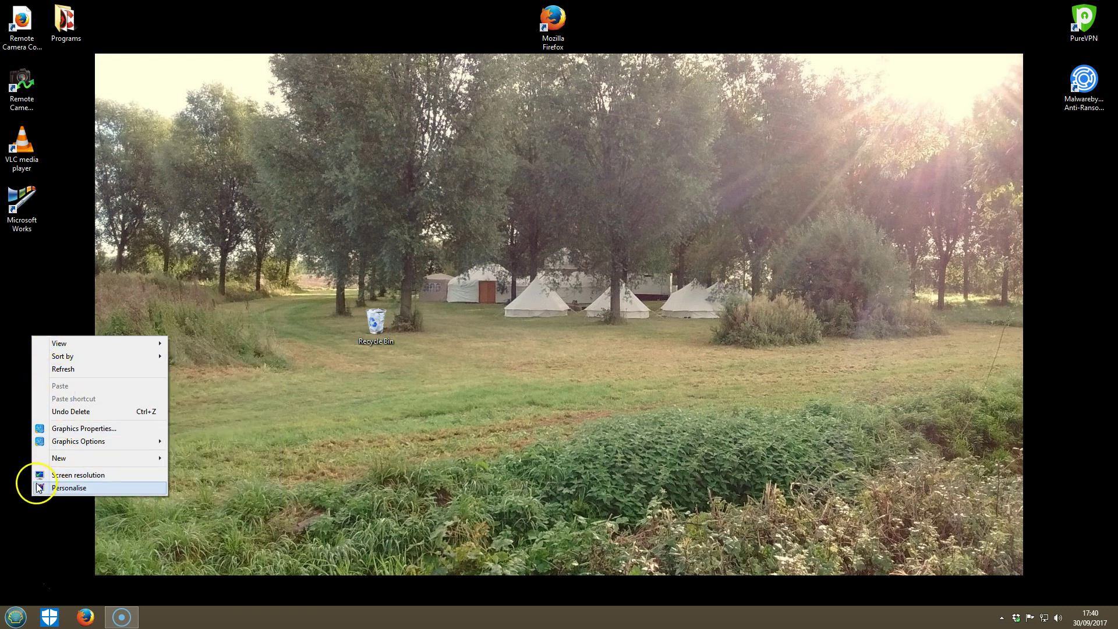
{"action": "mouse_move", "coordinate": [60, 462]}
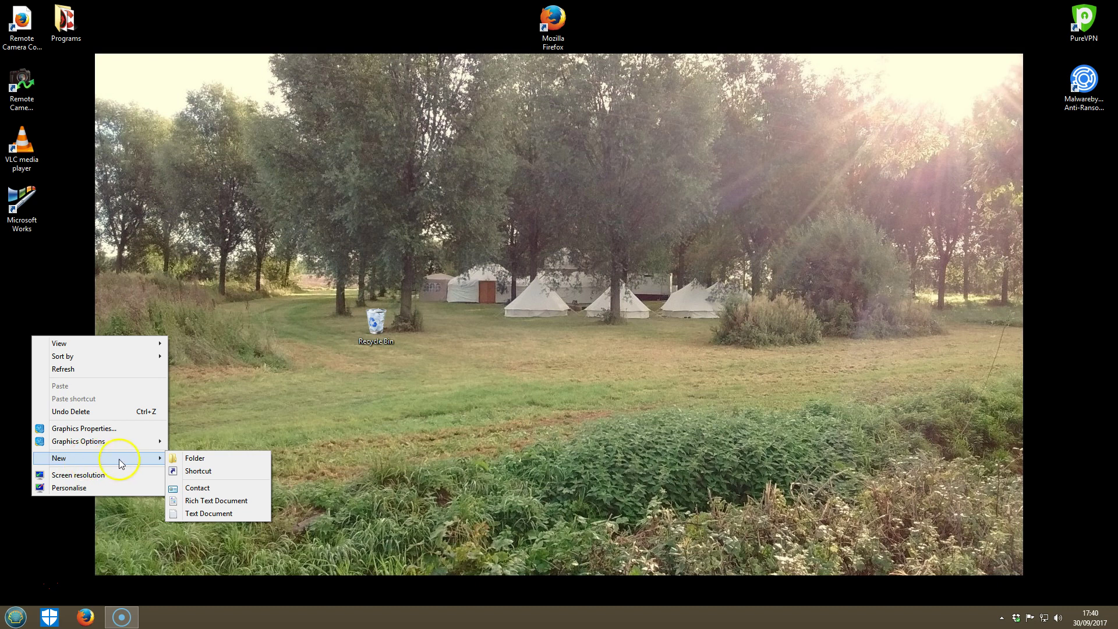
{"action": "left_click", "coordinate": [215, 458]}
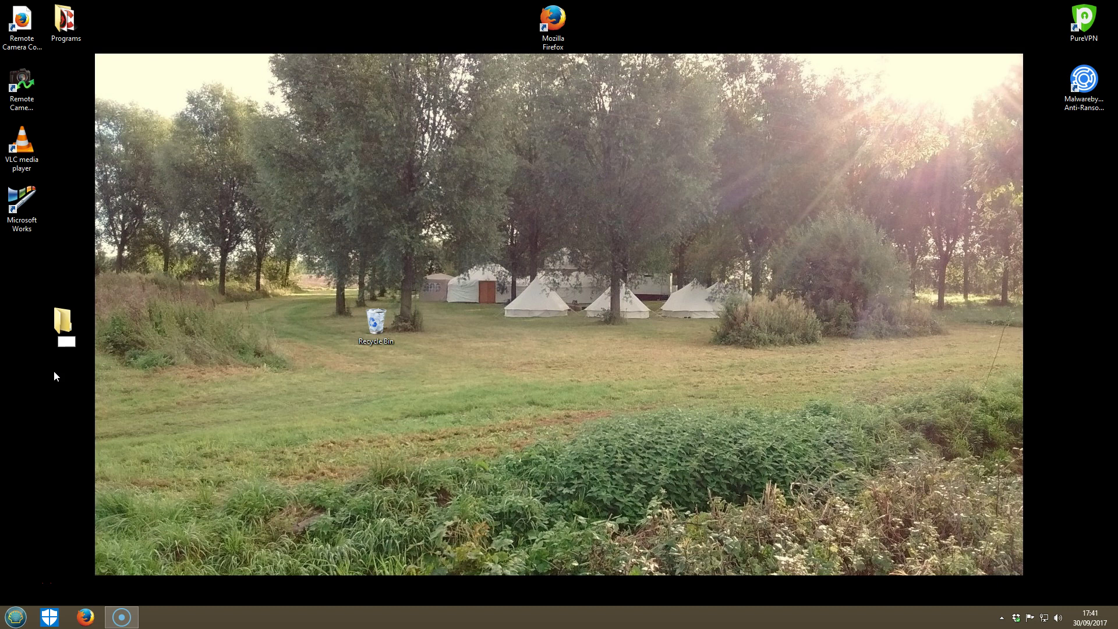
{"action": "type", "text": "new"}
{"action": "key", "text": "Return"}
{"action": "left_click", "coordinate": [56, 393]}
{"action": "left_click_drag", "start_coordinate": [61, 323], "coordinate": [17, 268]}
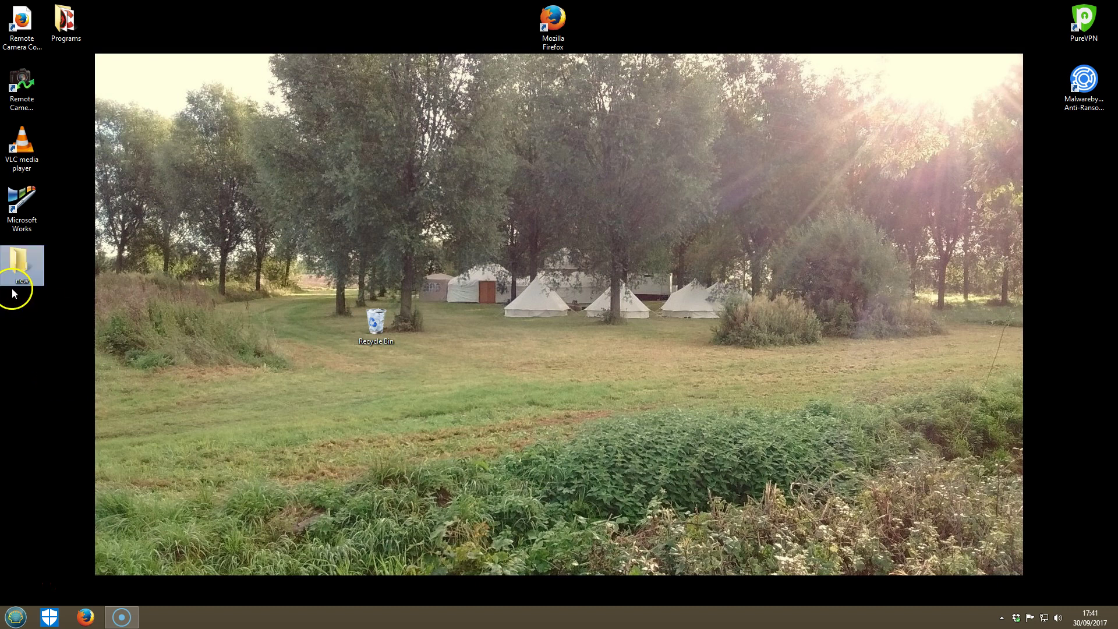
Delete the "new" folder from the desktop and confirm the deletion.
{"action": "left_click", "coordinate": [17, 376]}
{"action": "right_click", "coordinate": [18, 264]}
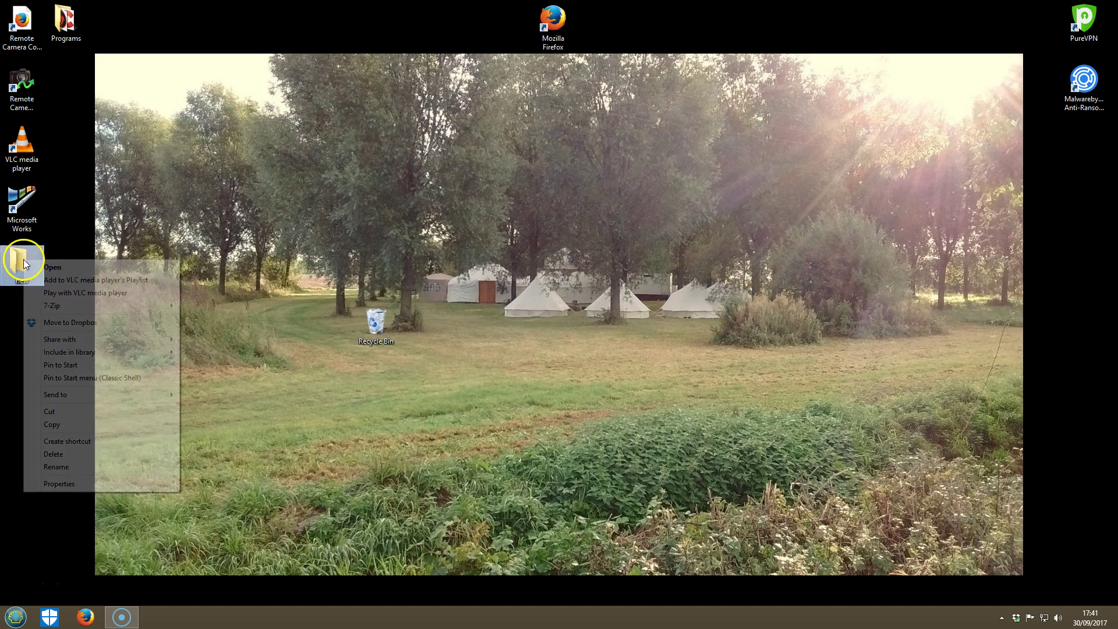
{"action": "left_click", "coordinate": [9, 447]}
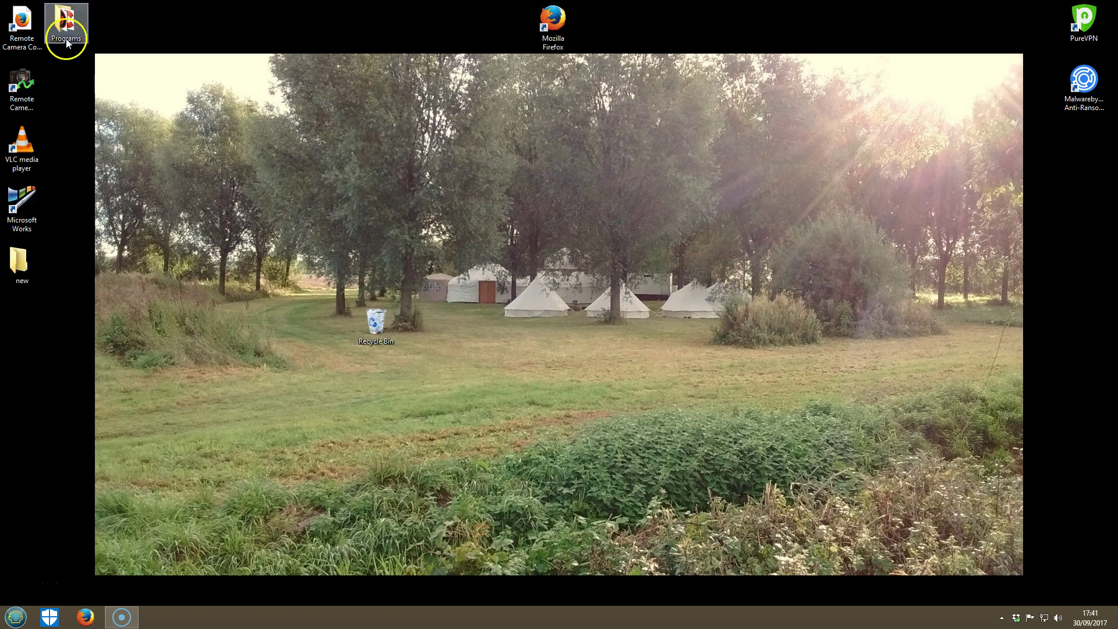
{"action": "right_click", "coordinate": [19, 256]}
{"action": "left_click", "coordinate": [42, 452]}
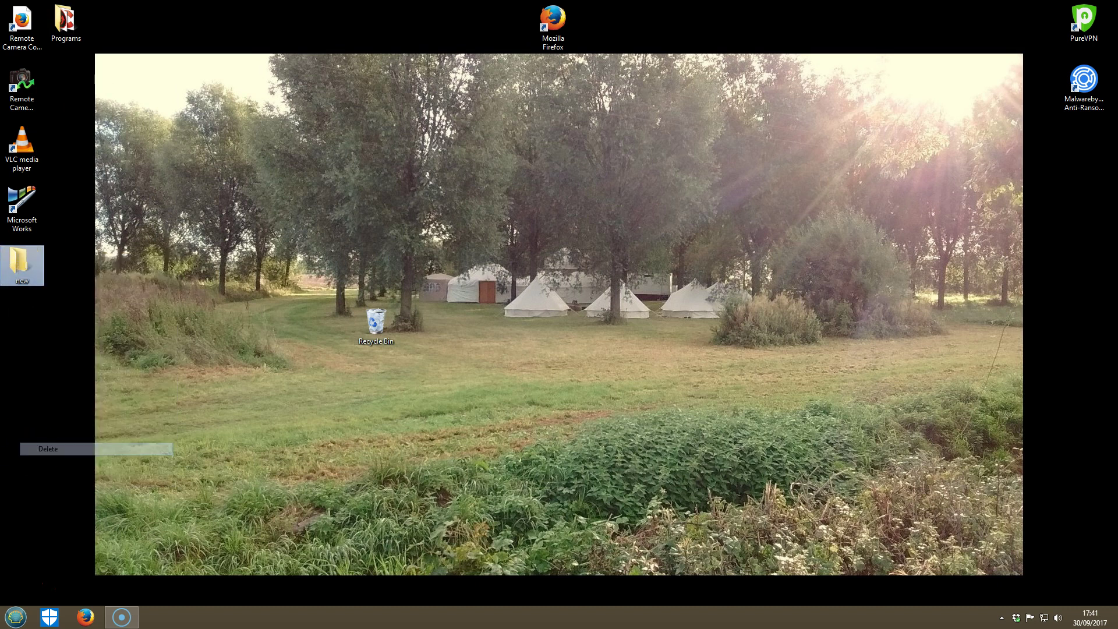
{"action": "left_click", "coordinate": [617, 360]}
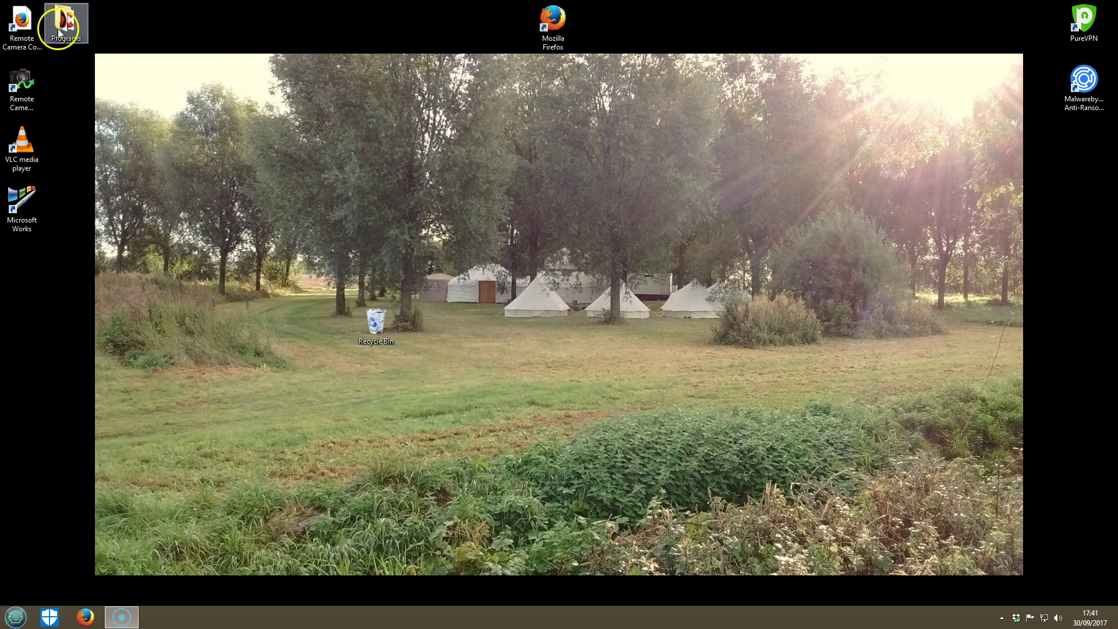
Move the Microsoft Works, VLC media player, both Remote Camera Control and Malwarebytes Anti-Ransomware shortcuts into the Programs folder.
{"action": "left_click", "coordinate": [23, 205]}
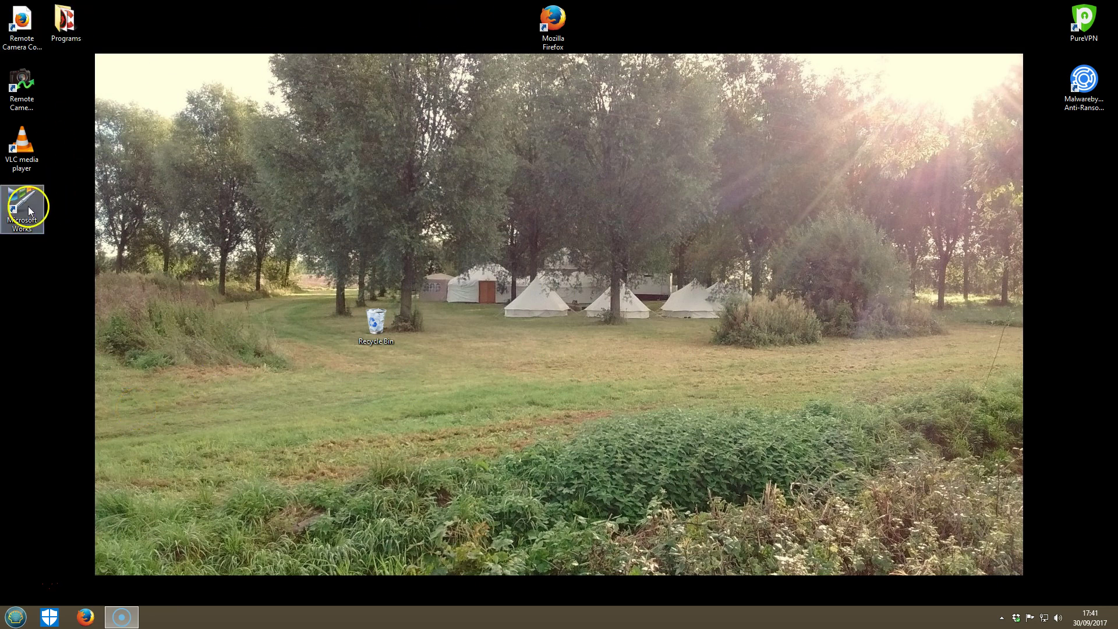
{"action": "key", "text": "Delete"}
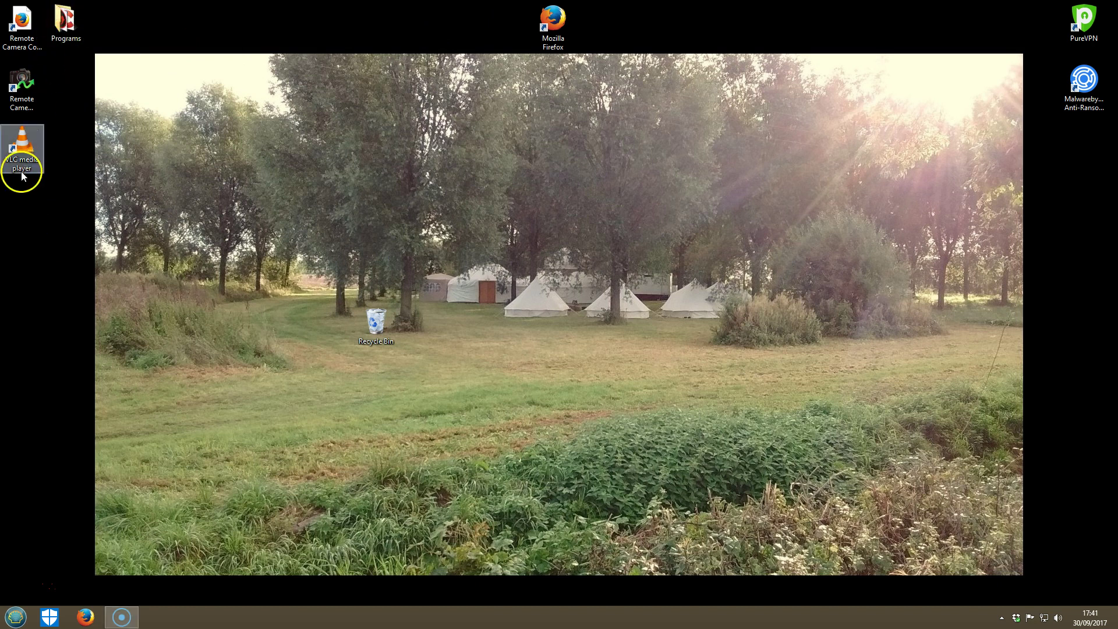
{"action": "left_click_drag", "start_coordinate": [8, 154], "coordinate": [51, 243]}
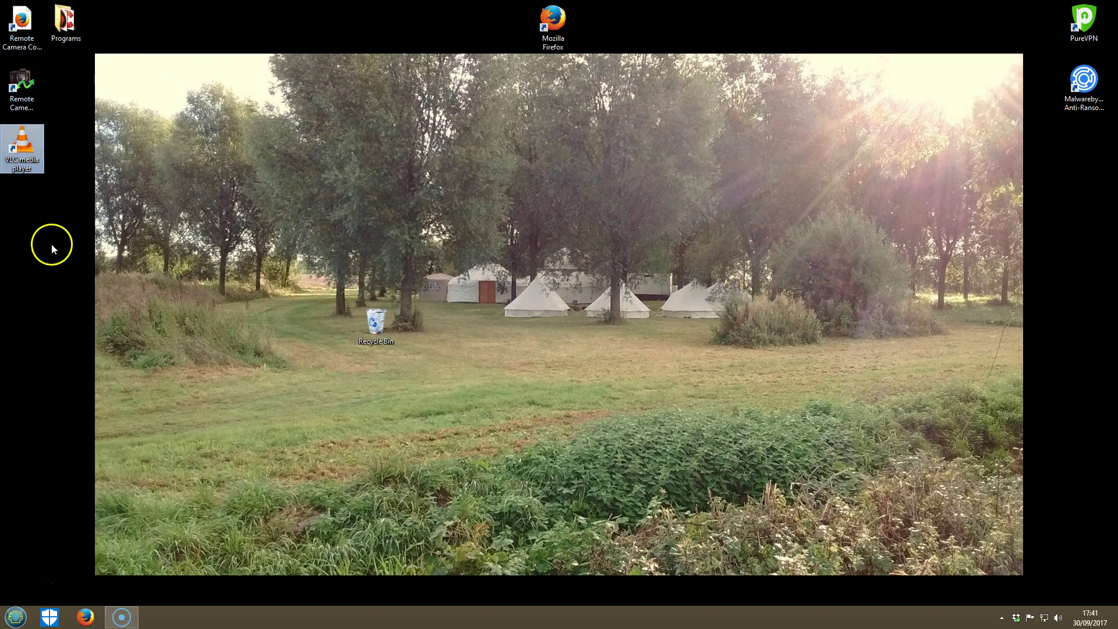
{"action": "left_click_drag", "start_coordinate": [29, 141], "coordinate": [68, 26]}
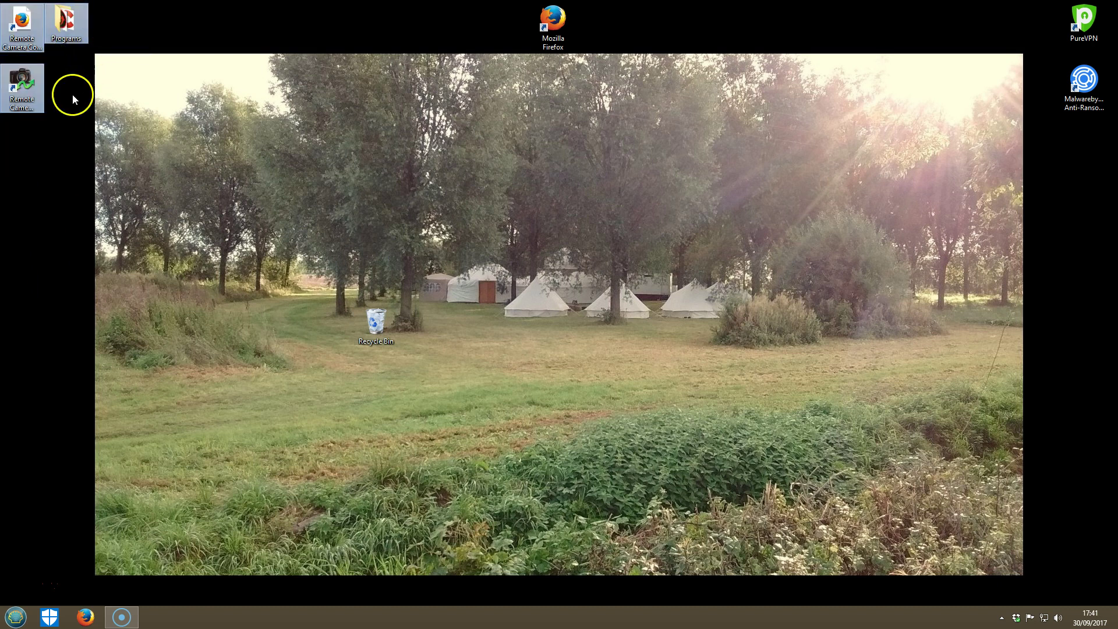
{"action": "left_click", "coordinate": [28, 83]}
{"action": "left_click_drag", "start_coordinate": [28, 83], "coordinate": [70, 30]}
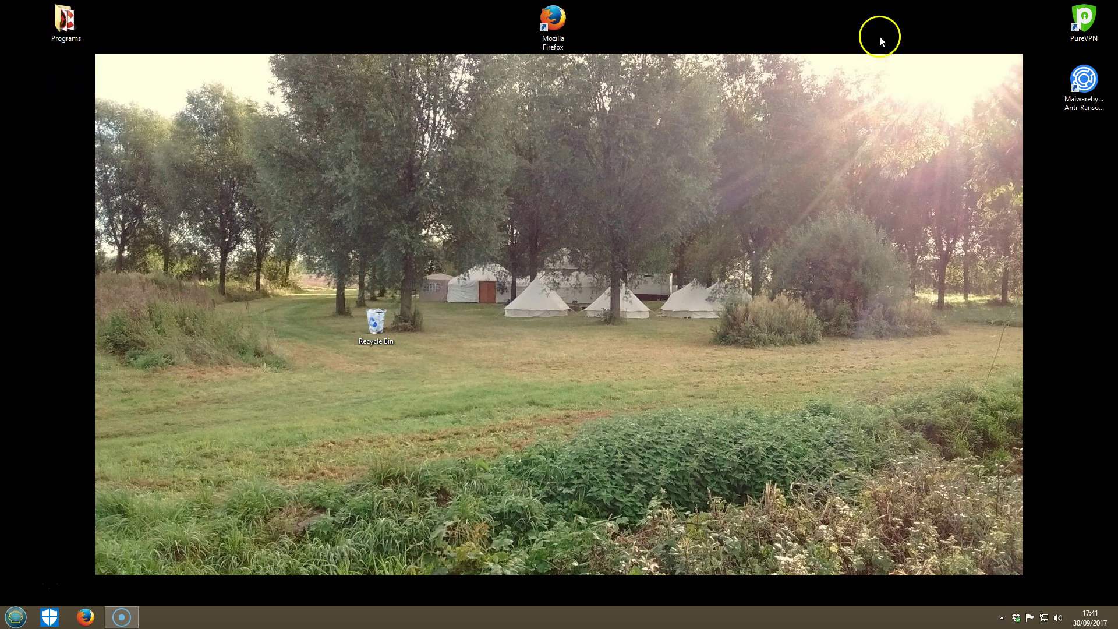
{"action": "left_click_drag", "start_coordinate": [1091, 89], "coordinate": [68, 31]}
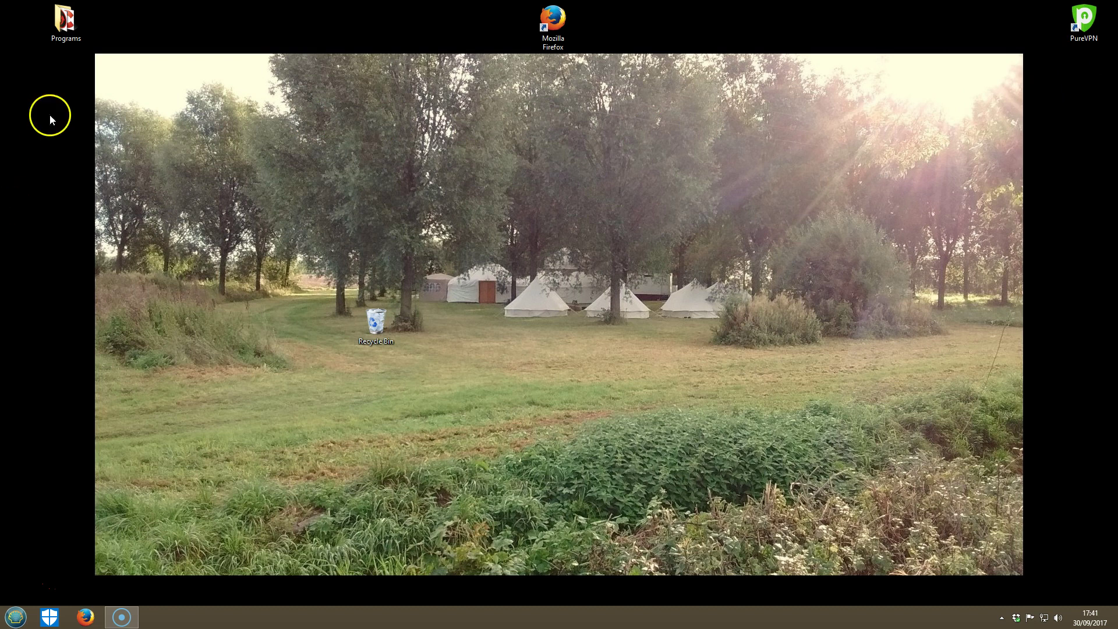
Open the Programs folder, check the shortcuts it holds, and close the window.
{"action": "right_click", "coordinate": [68, 16]}
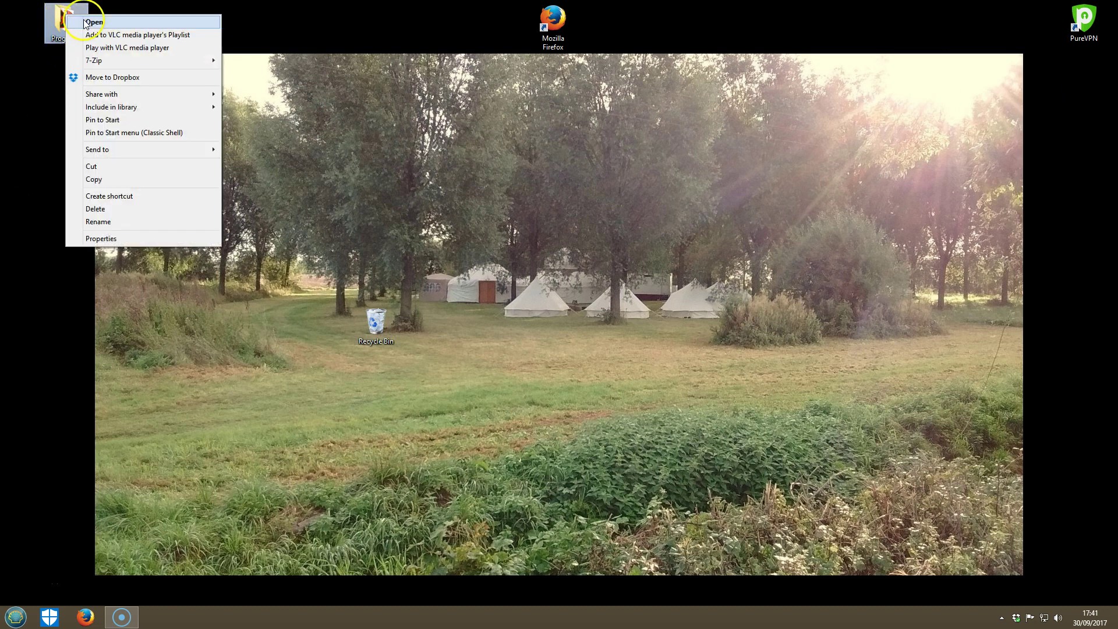
{"action": "left_click", "coordinate": [72, 22]}
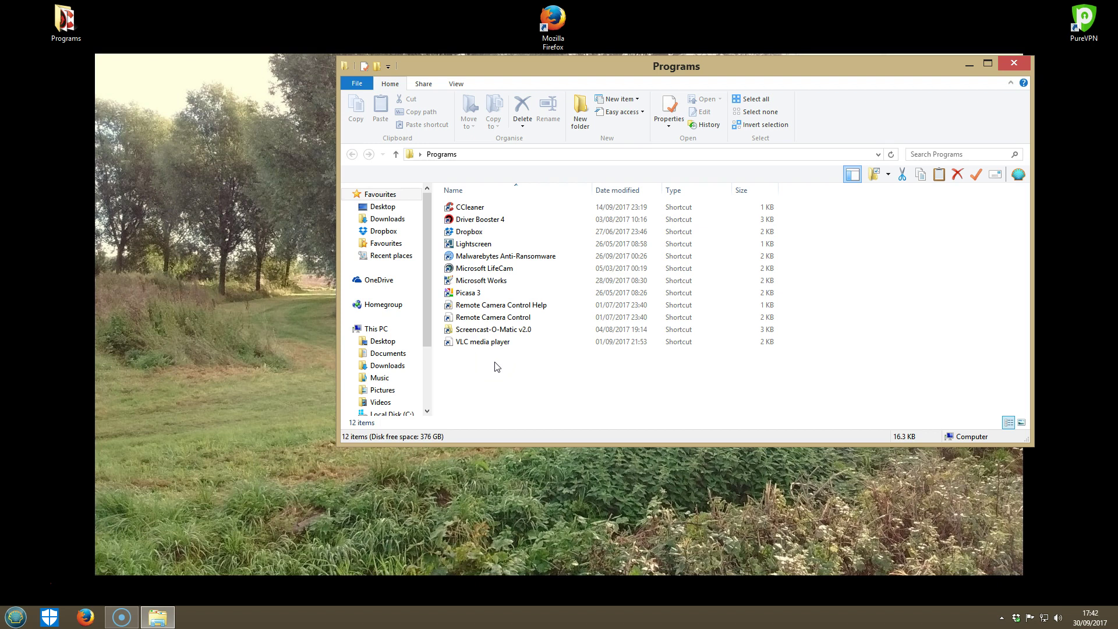
{"action": "left_click", "coordinate": [473, 244]}
{"action": "left_click", "coordinate": [463, 347]}
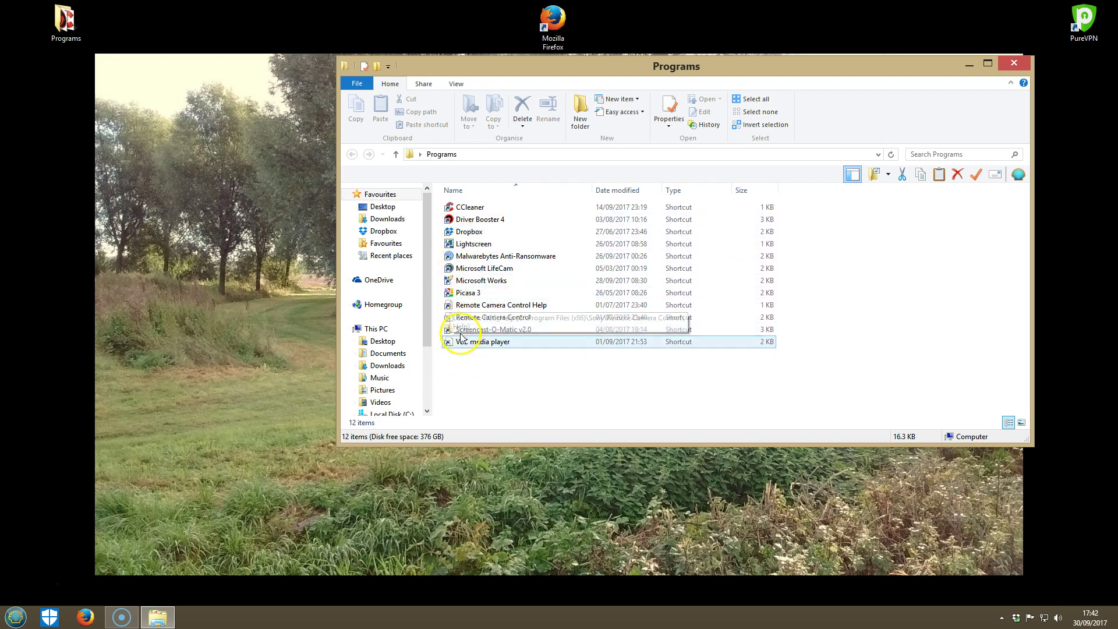
{"action": "left_click", "coordinate": [1013, 64]}
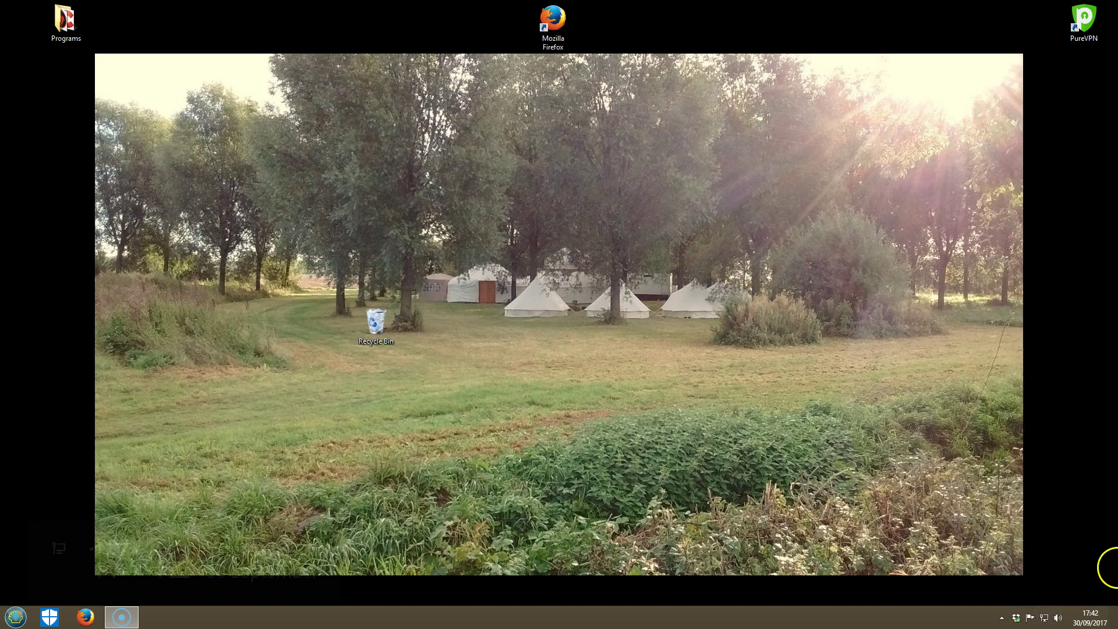
View the Windows Start screen with its app tiles and return to the desktop.
{"action": "mouse_move", "coordinate": [1115, 234]}
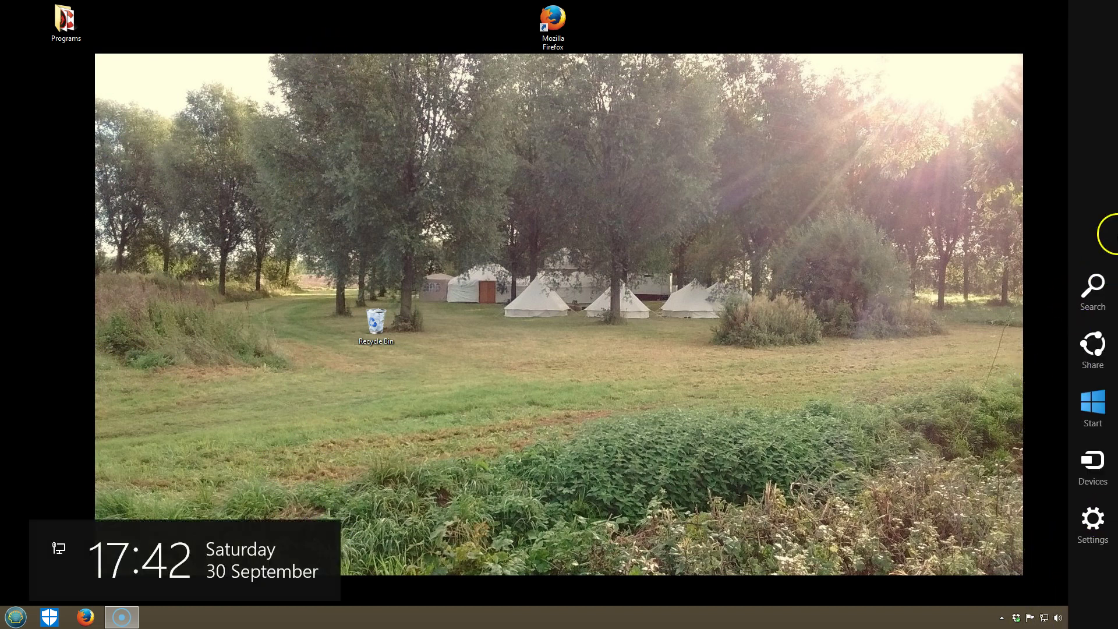
{"action": "left_click", "coordinate": [1094, 409]}
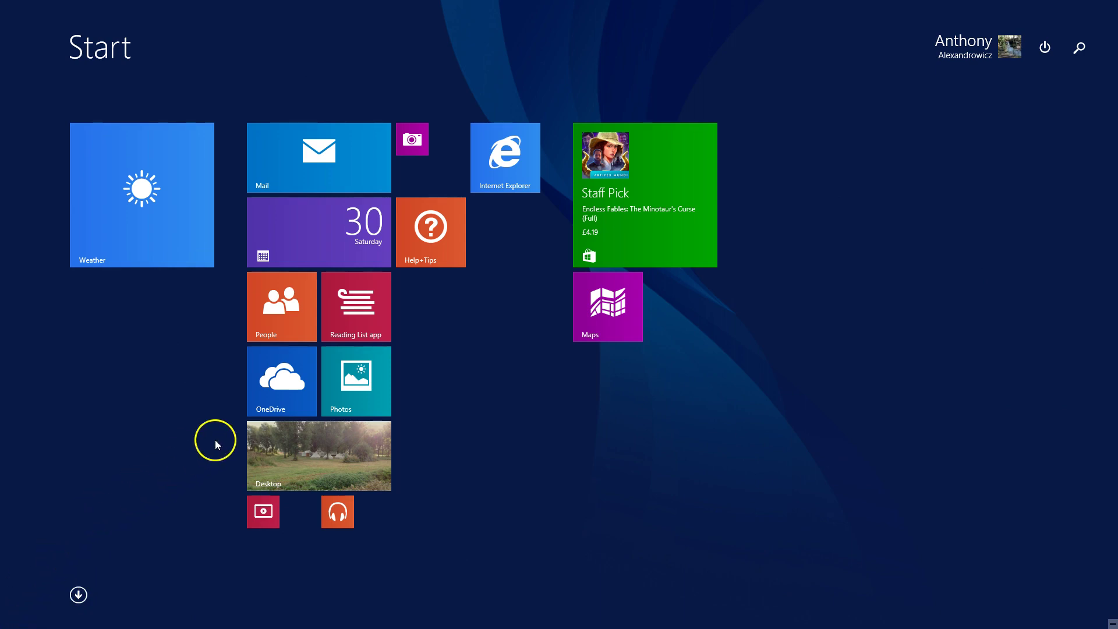
{"action": "key", "text": "super"}
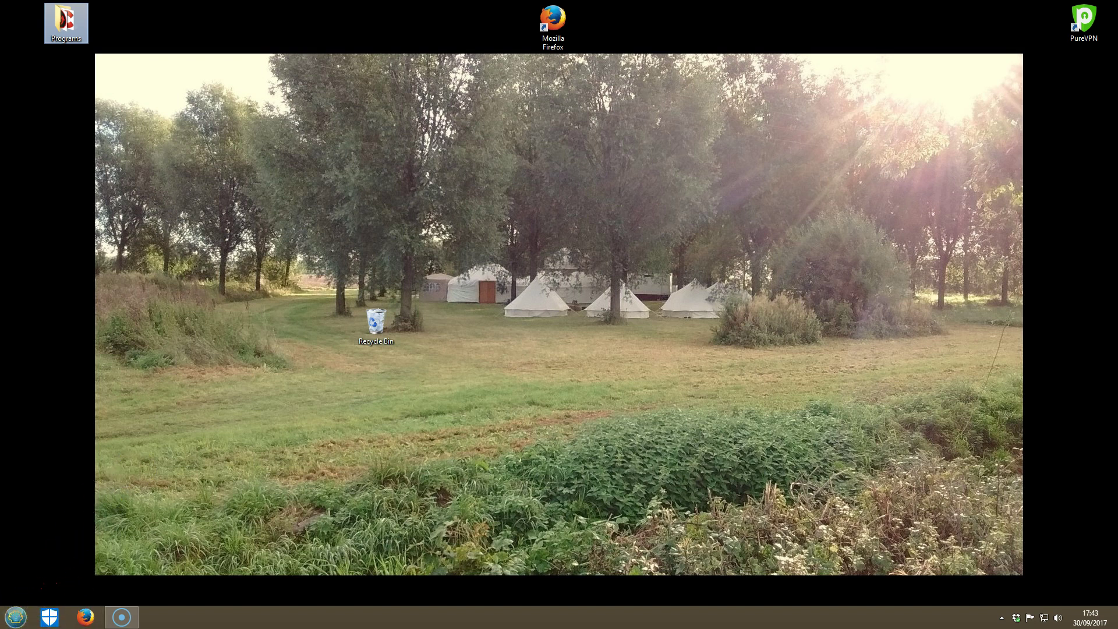
Examine the classic-style start menu, including its Recent Items list, and close it.
{"action": "left_click", "coordinate": [6, 622]}
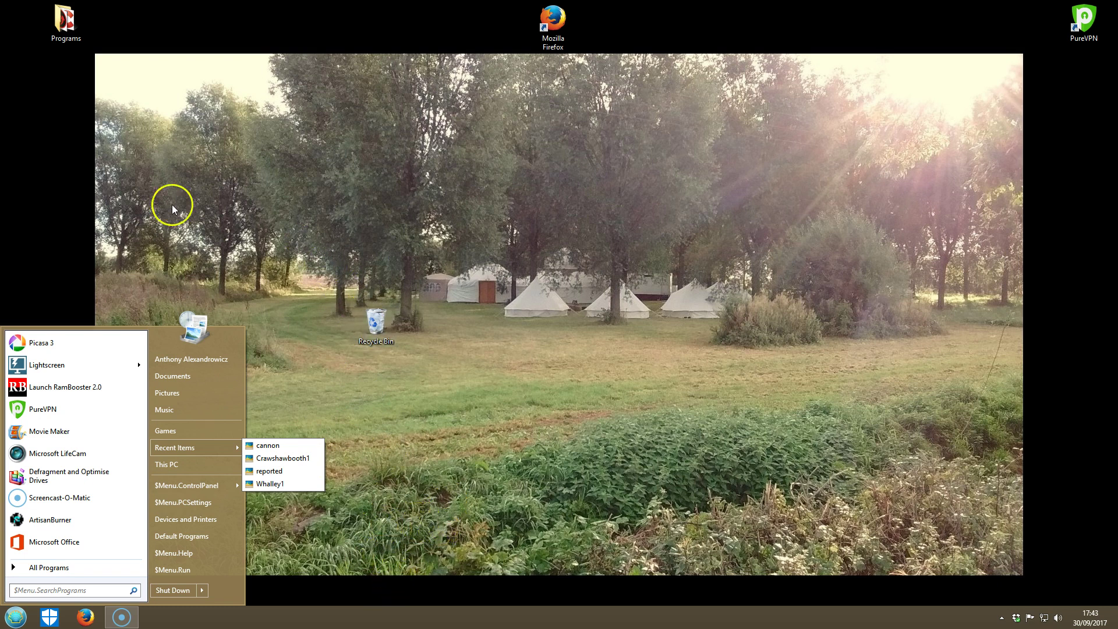
{"action": "left_click", "coordinate": [37, 205]}
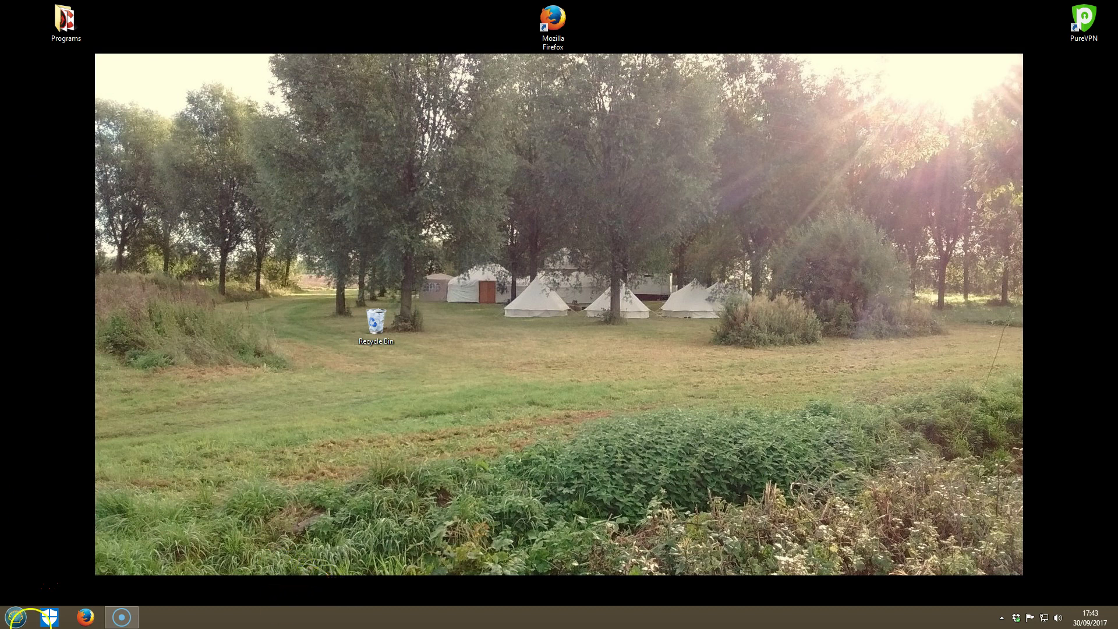
{"action": "left_click", "coordinate": [15, 617]}
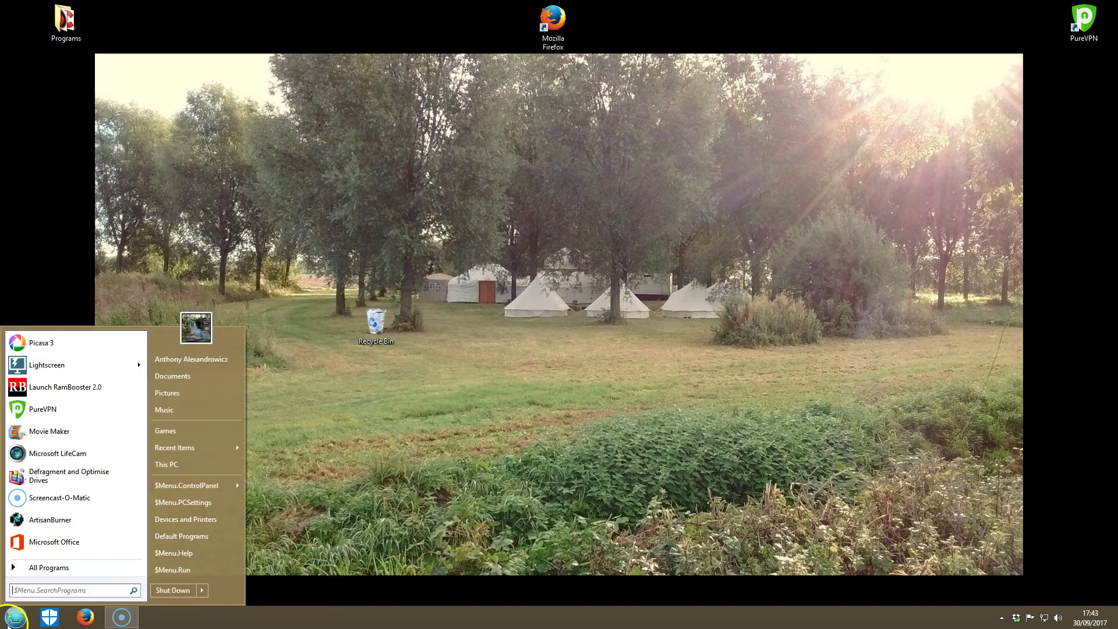
{"action": "left_click", "coordinate": [338, 182]}
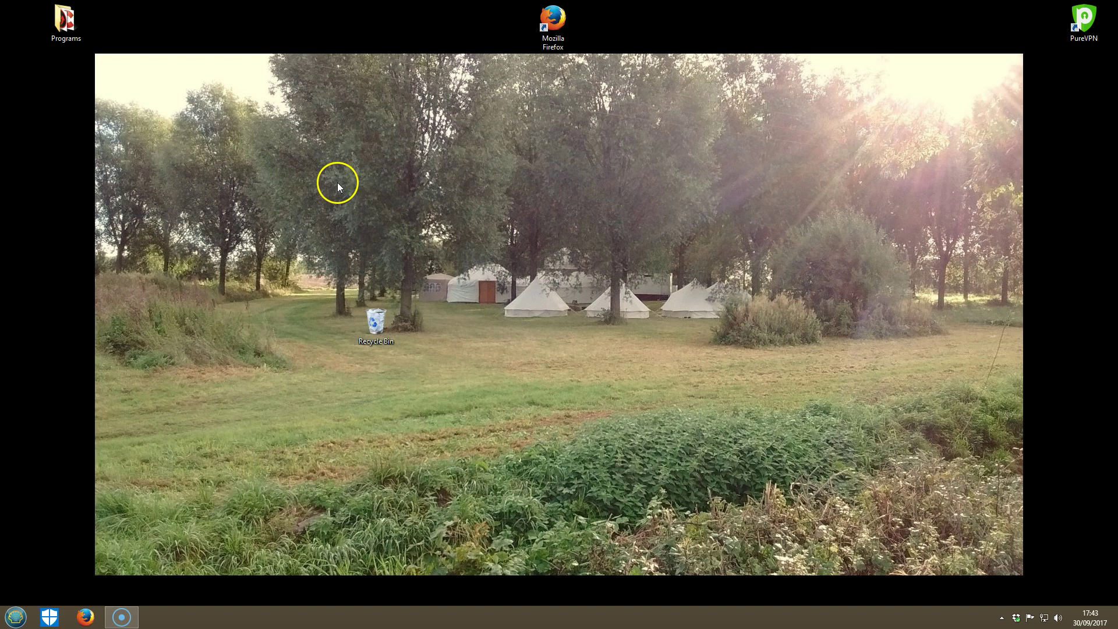
Open Firefox and search My Yahoo for "Classic Shell".
{"action": "double_click", "coordinate": [554, 18]}
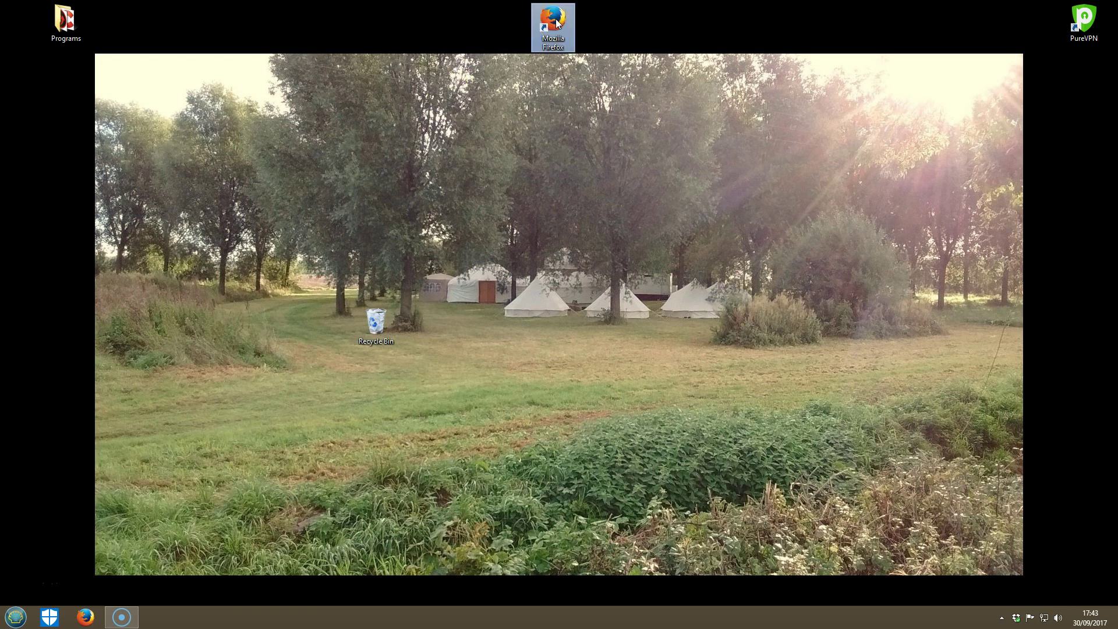
{"action": "right_click", "coordinate": [556, 20]}
{"action": "left_click", "coordinate": [582, 26]}
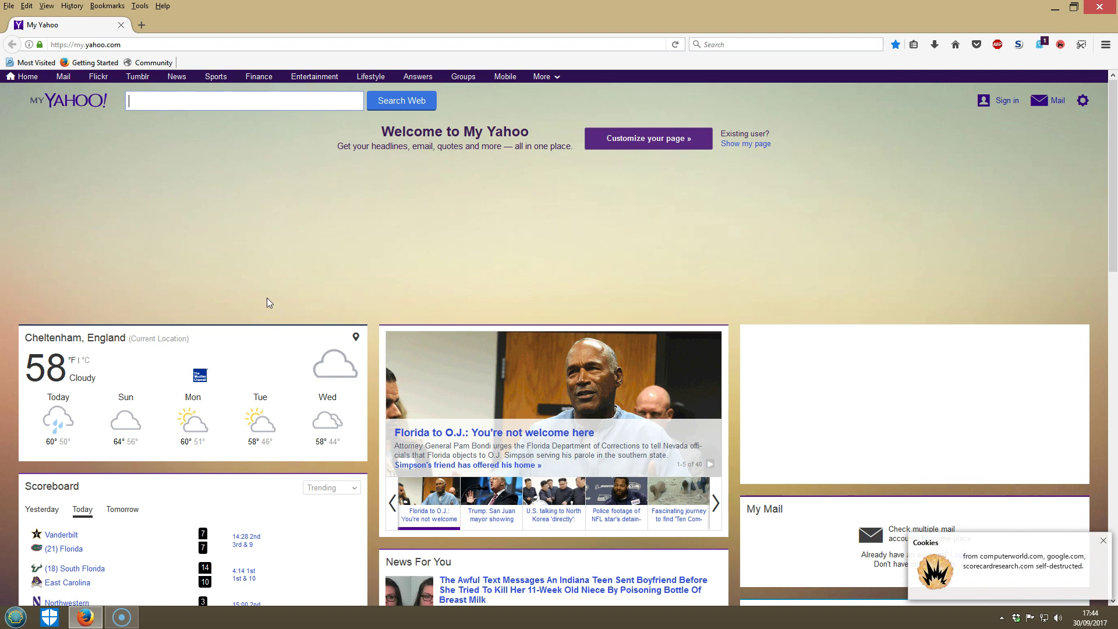
{"action": "type", "text": "assic S"}
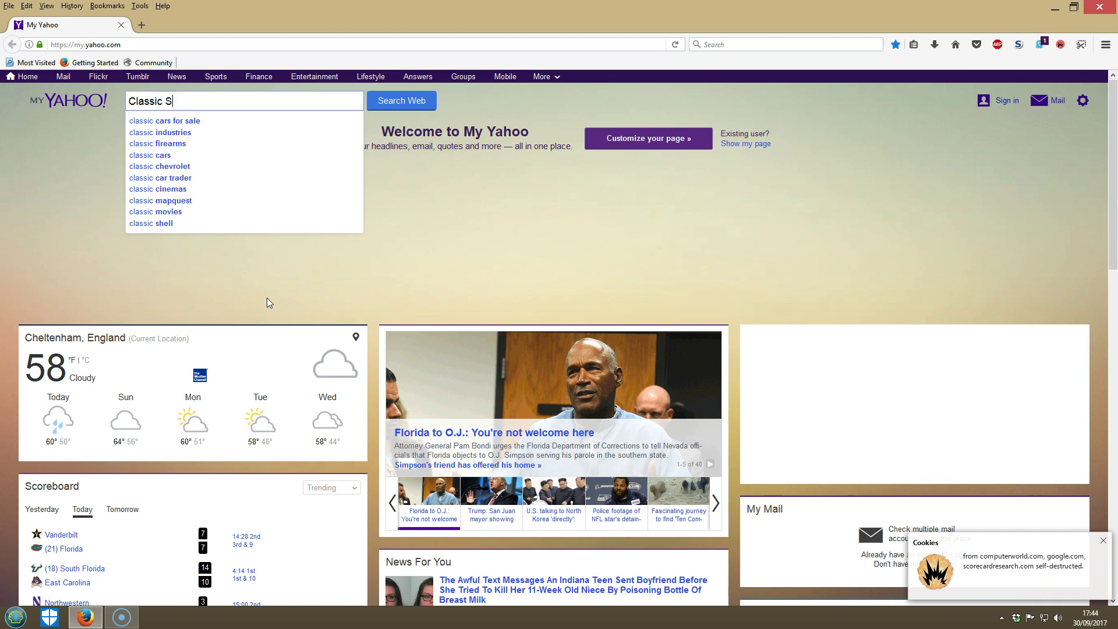
{"action": "type", "text": "hell"}
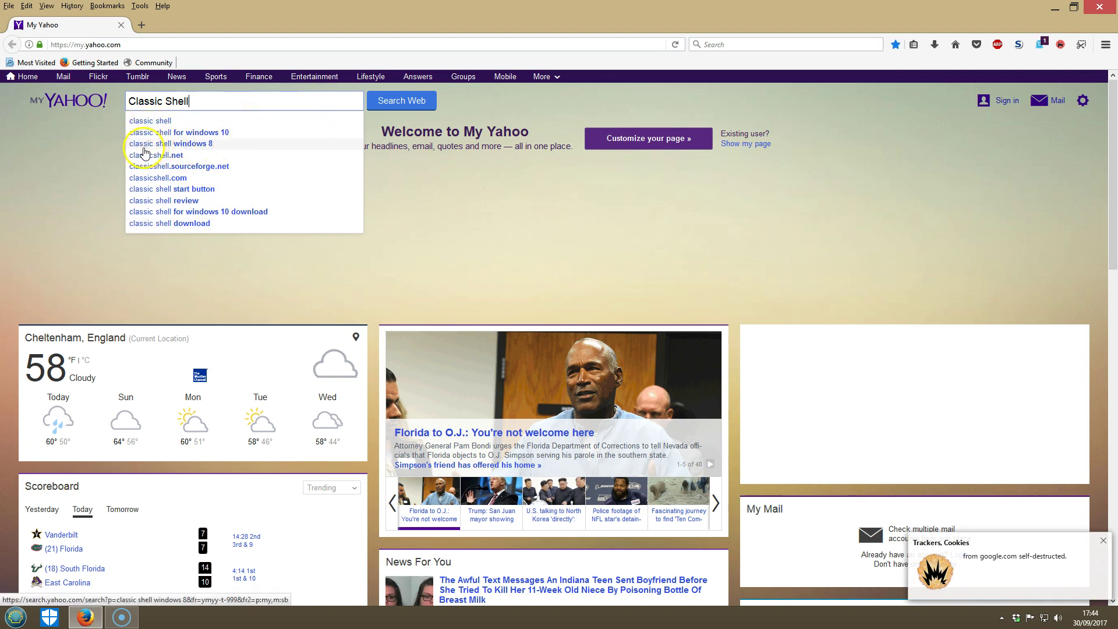
{"action": "left_click", "coordinate": [411, 102]}
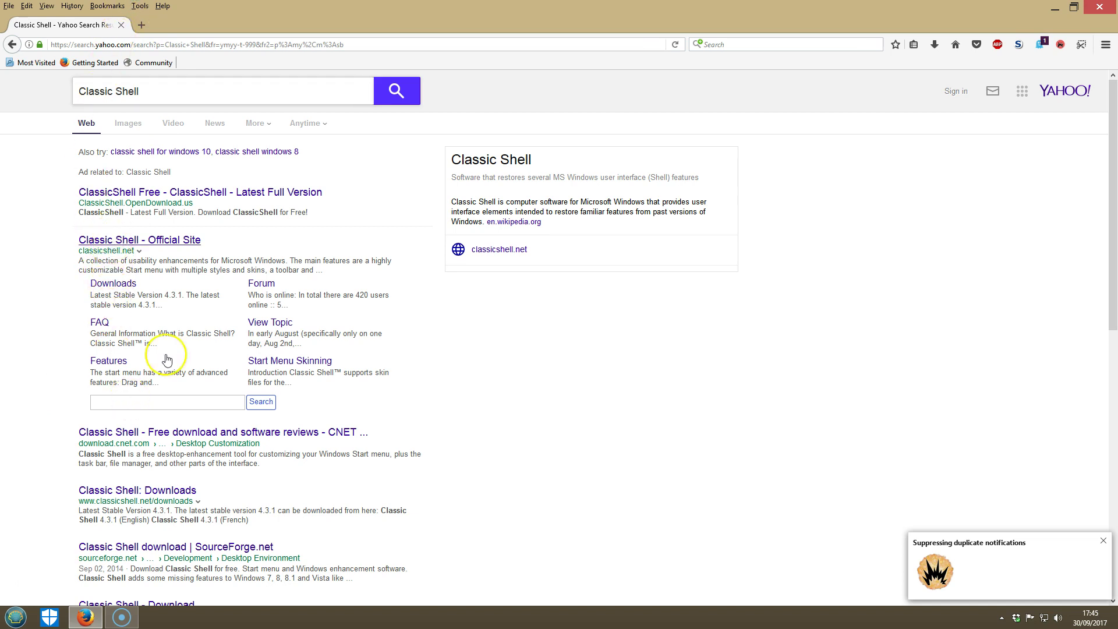
Leave the search results and close Firefox, and take another brief look at the classic-style start menu.
{"action": "left_click", "coordinate": [12, 45]}
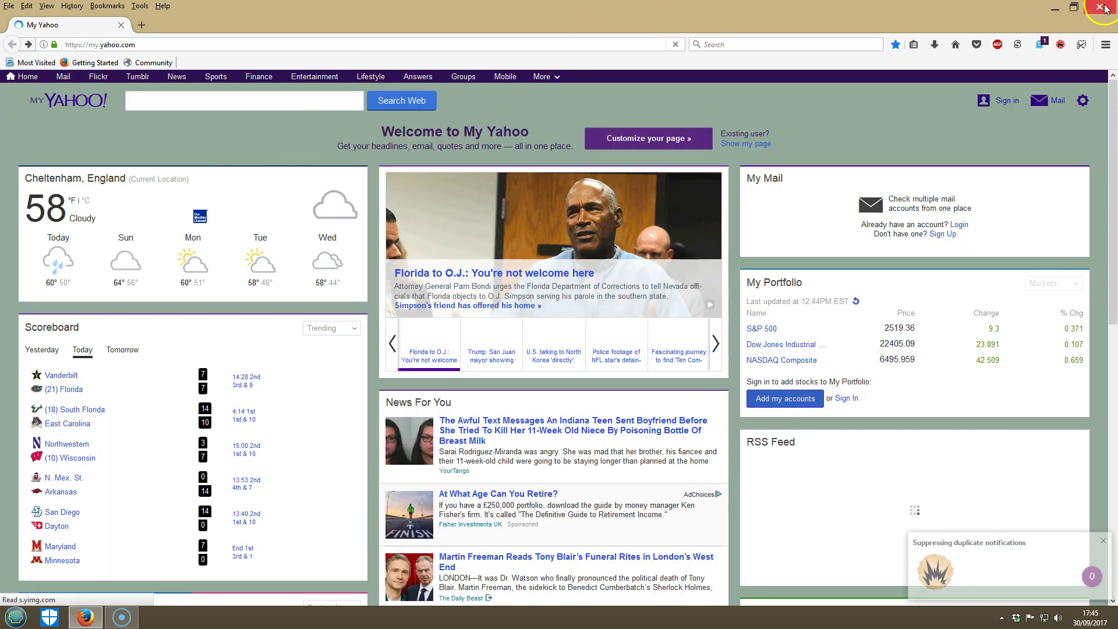
{"action": "left_click", "coordinate": [1101, 6]}
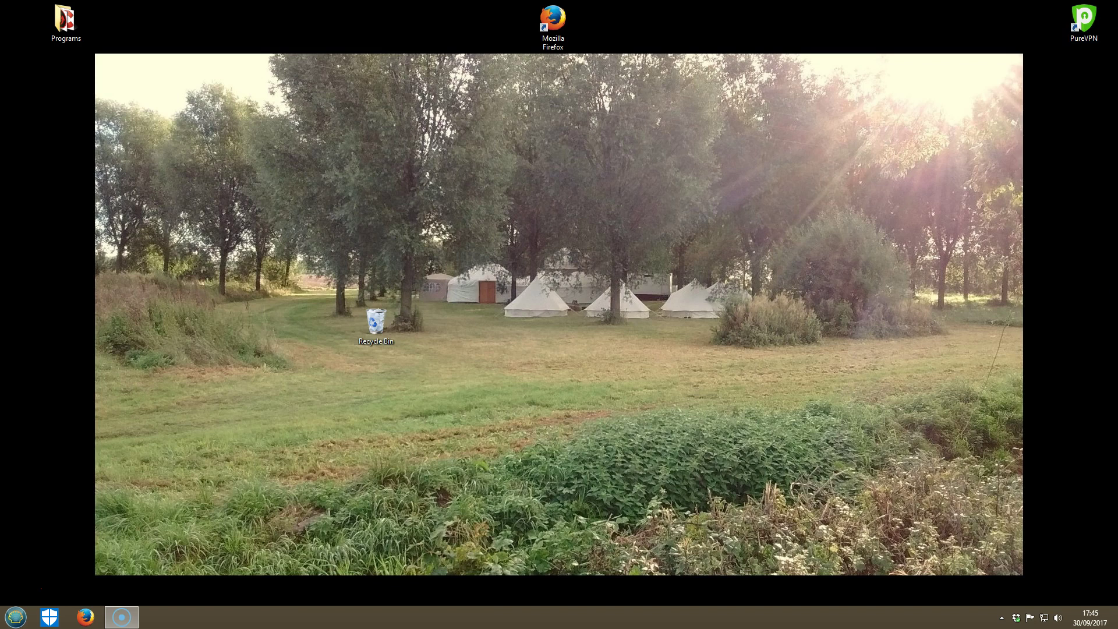
{"action": "left_click", "coordinate": [16, 617]}
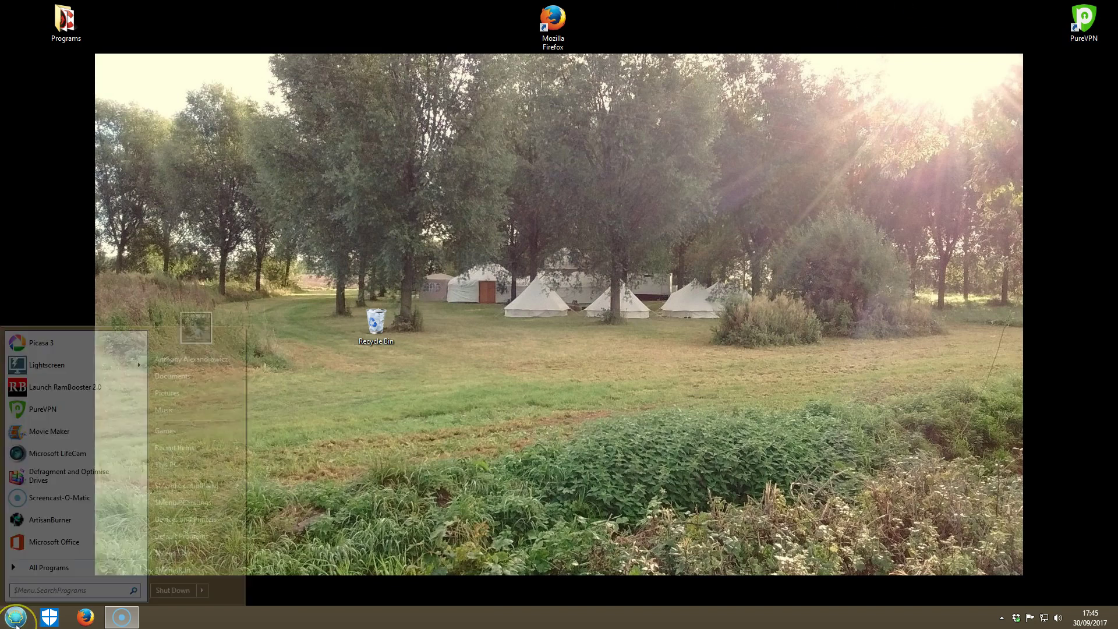
{"action": "left_click", "coordinate": [33, 195]}
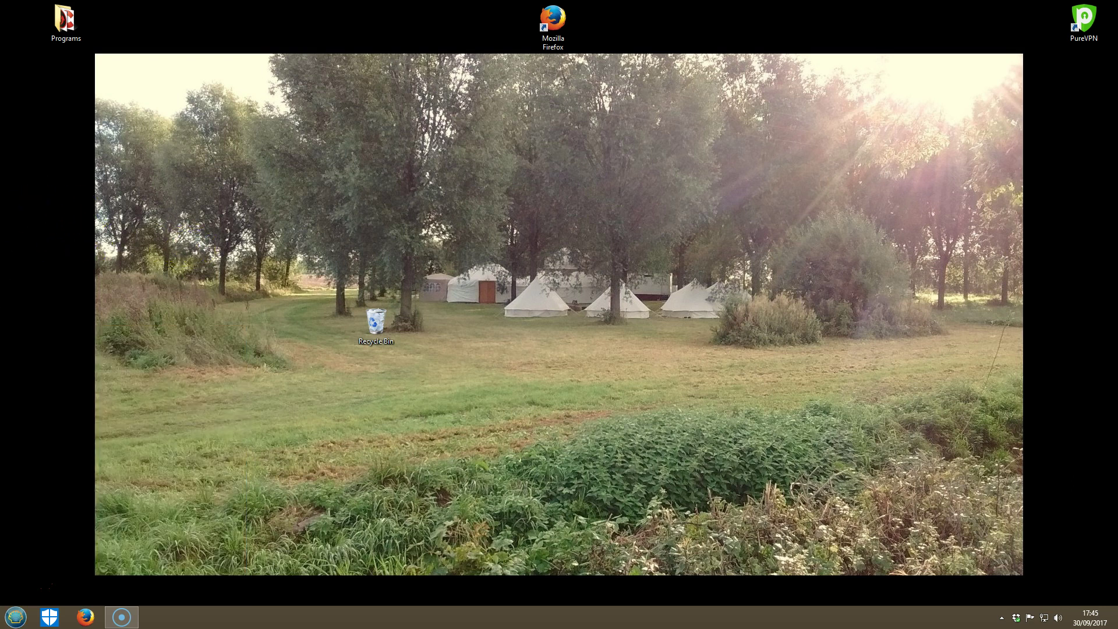
Launch Internet Explorer from the full program list of the classic-style start menu.
{"action": "left_click", "coordinate": [16, 618]}
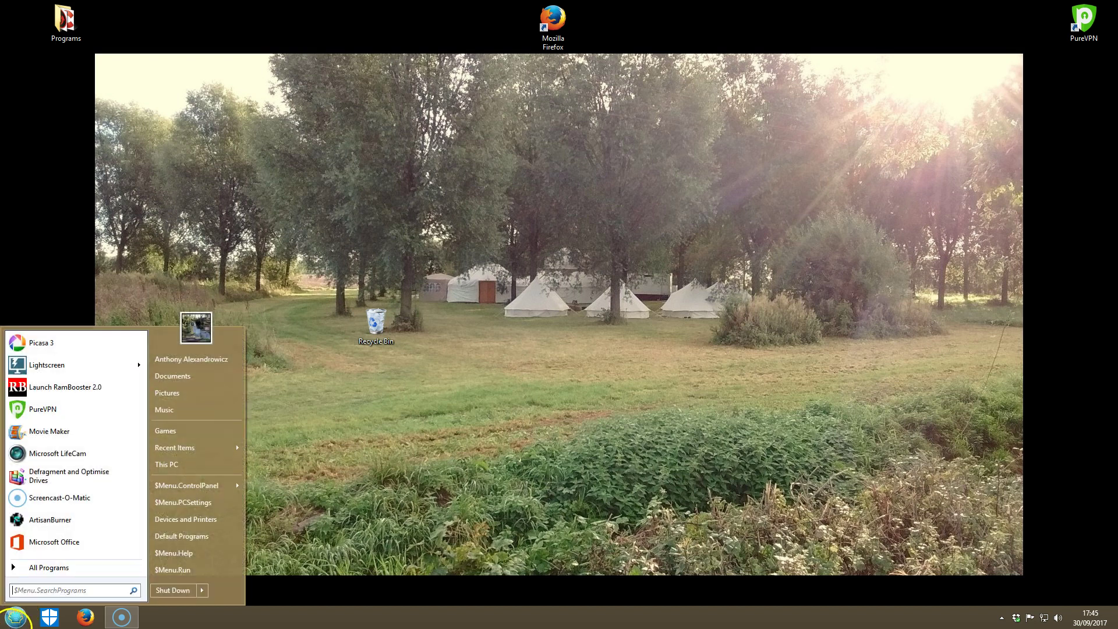
{"action": "left_click", "coordinate": [50, 573]}
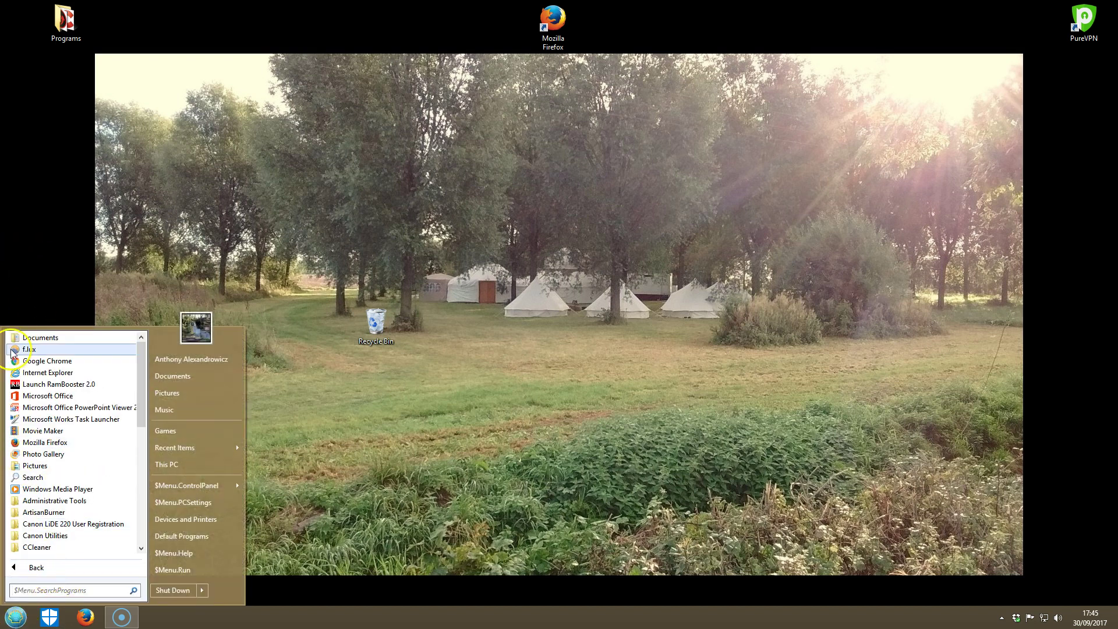
{"action": "left_click", "coordinate": [53, 372]}
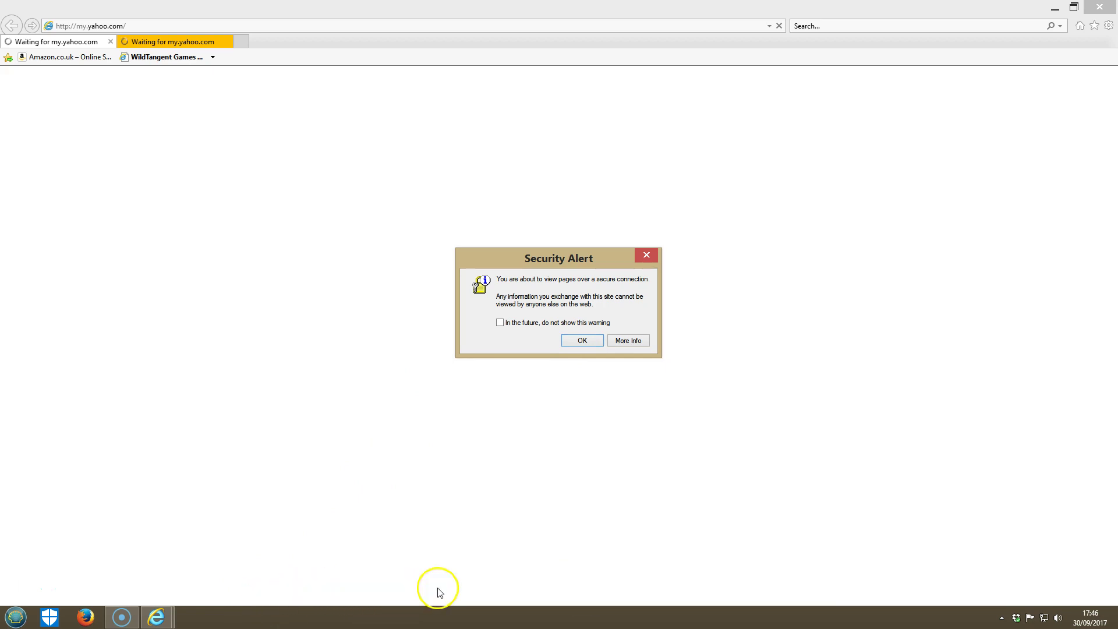
Dismiss the security alerts in Internet Explorer and close the browser with all its tabs.
{"action": "left_click", "coordinate": [646, 256]}
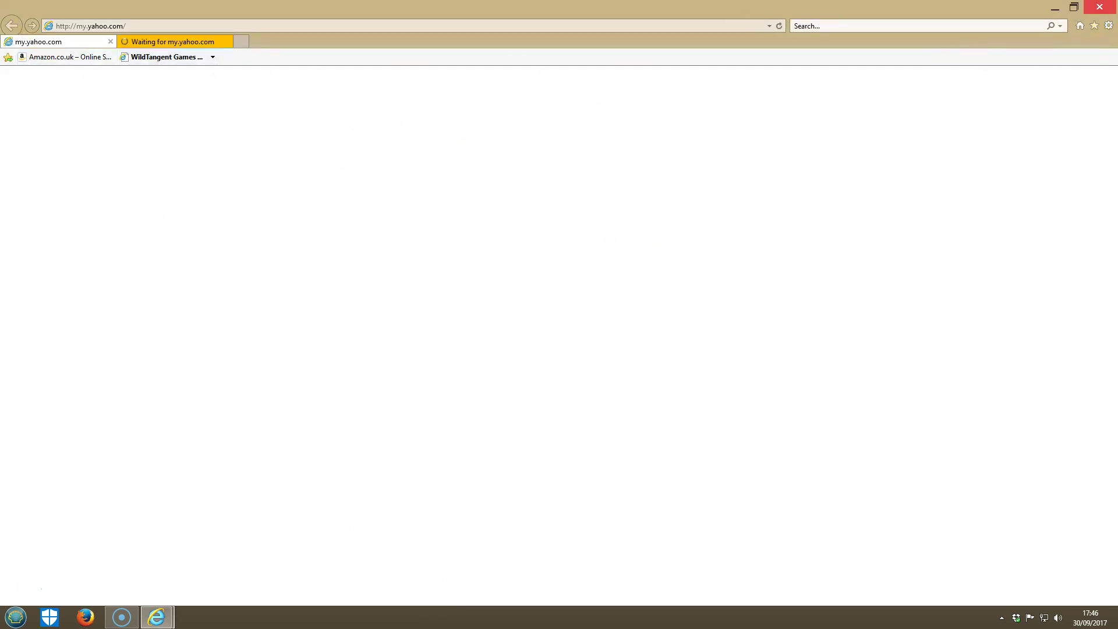
{"action": "left_click", "coordinate": [1113, 8]}
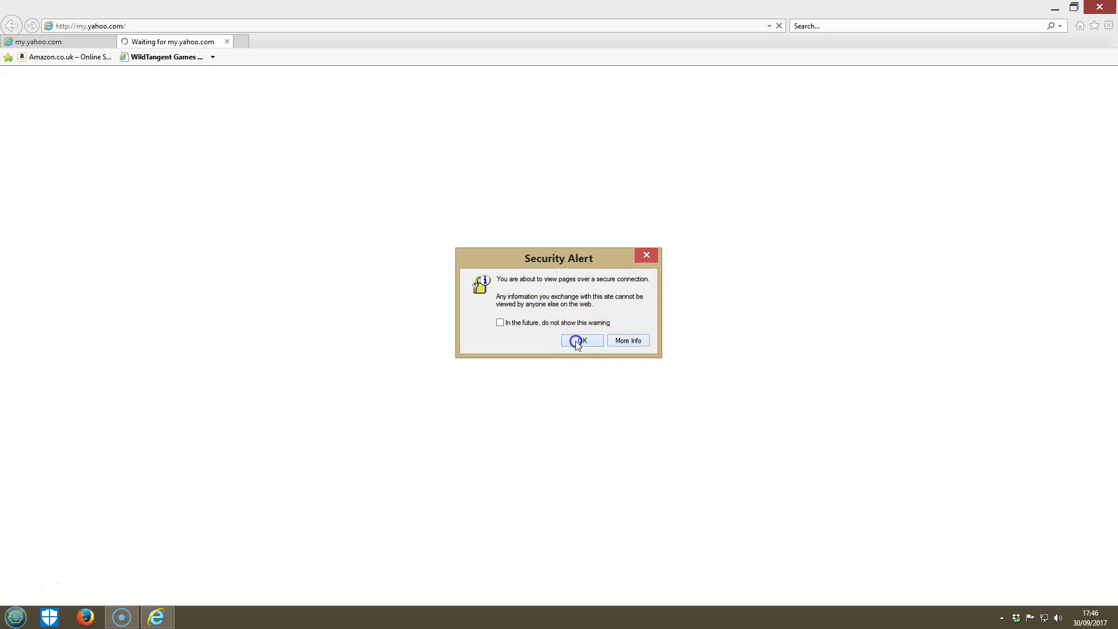
{"action": "left_click", "coordinate": [577, 343]}
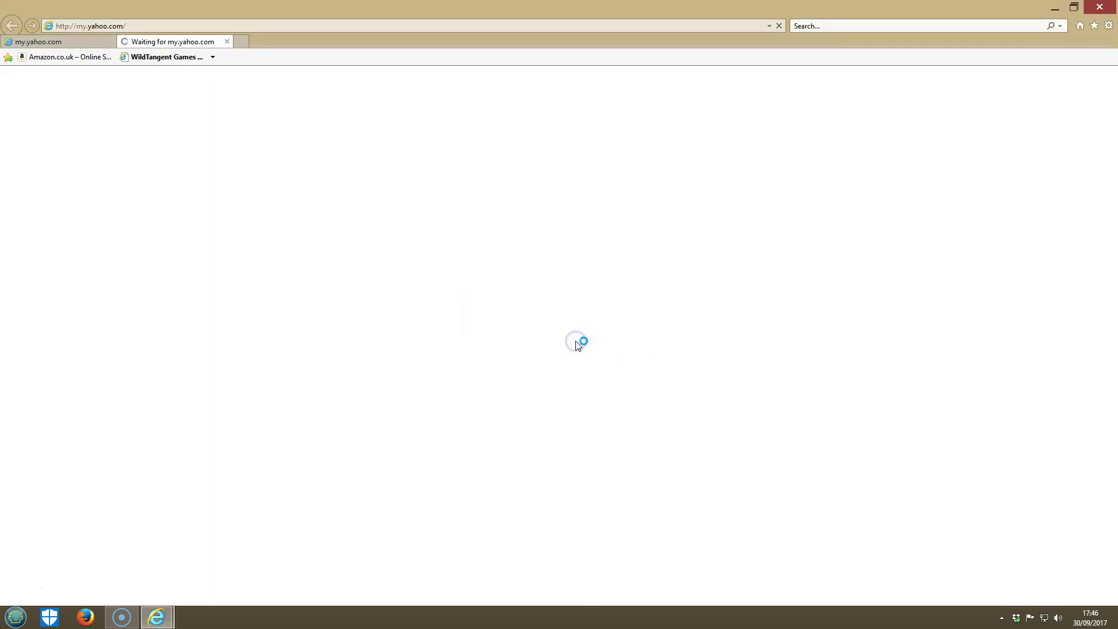
{"action": "left_click", "coordinate": [1101, 8]}
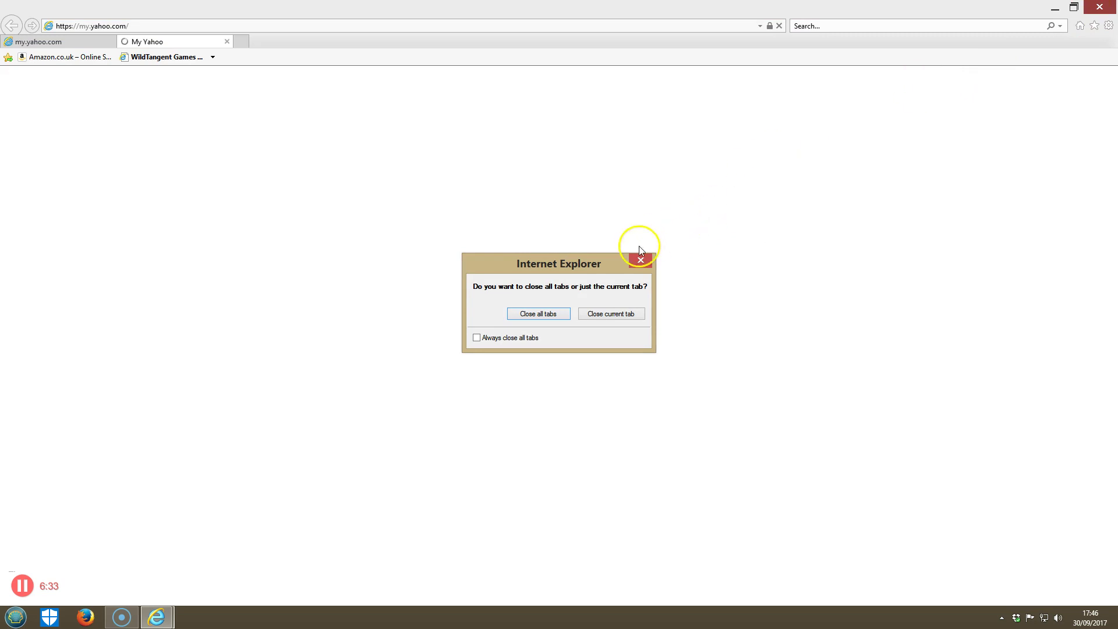
{"action": "left_click", "coordinate": [553, 314]}
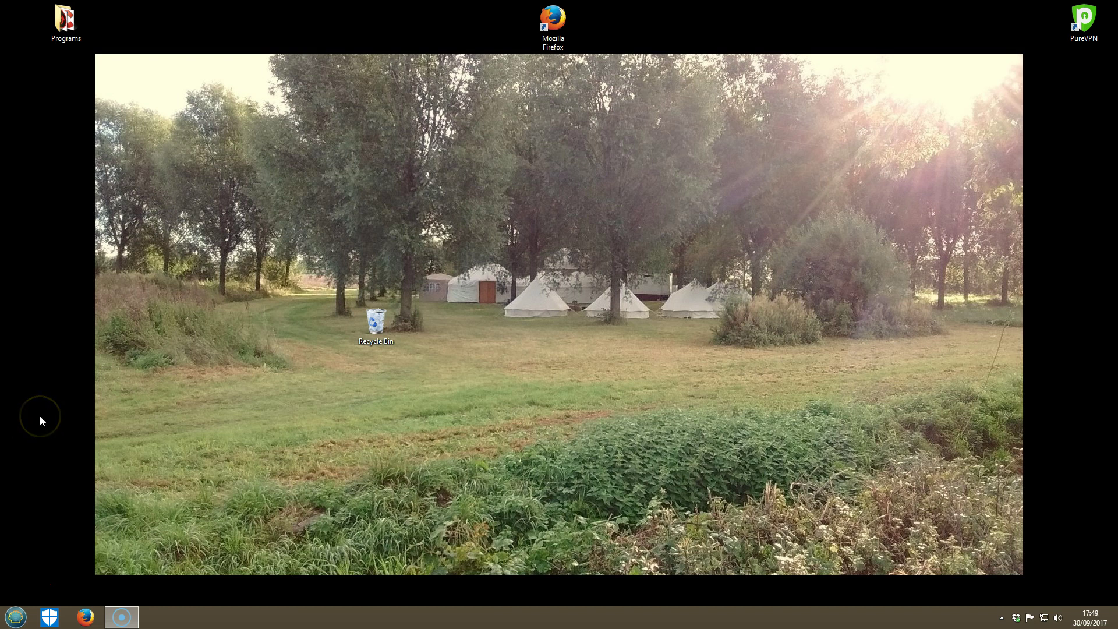
Open Firefox from the desktop and search My Yahoo for "Firefox".
{"action": "left_click", "coordinate": [548, 19]}
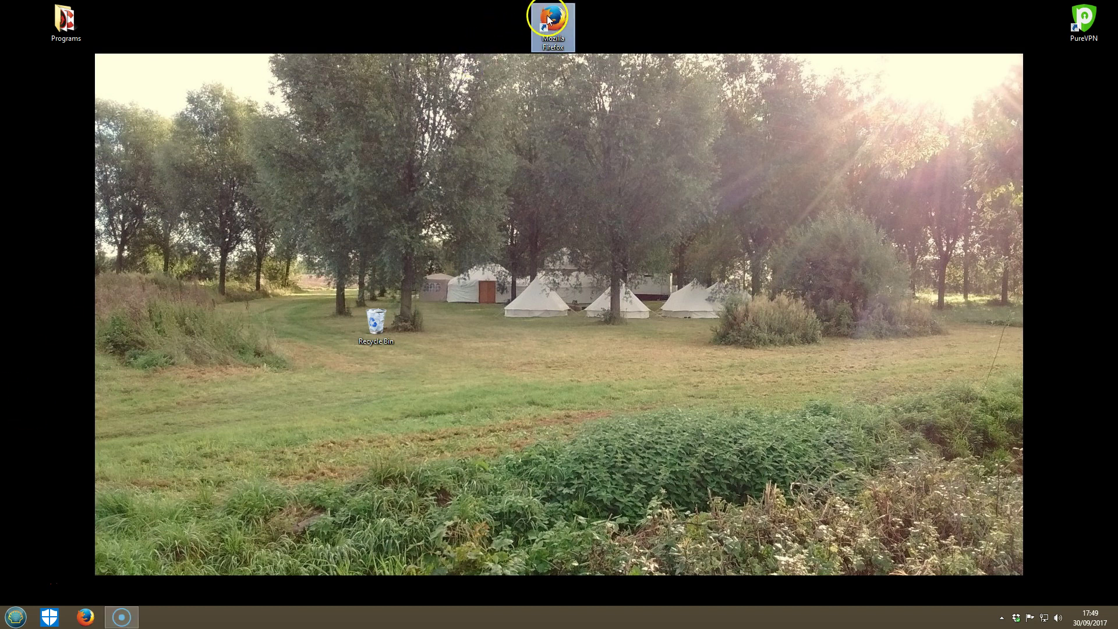
{"action": "right_click", "coordinate": [548, 19]}
{"action": "left_click", "coordinate": [566, 26]}
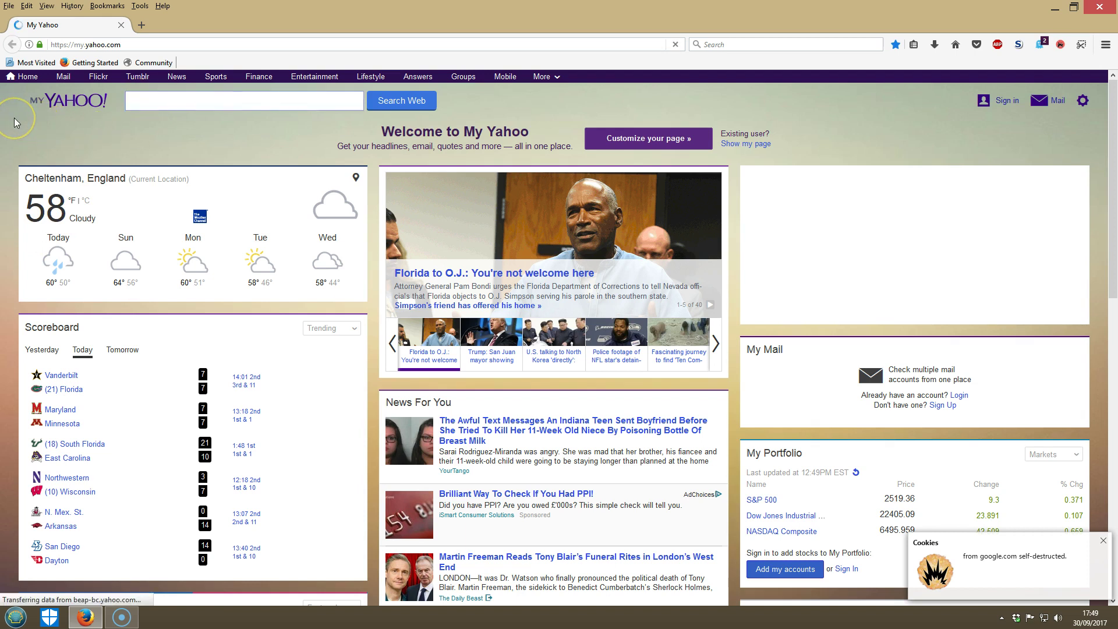
{"action": "type", "text": "Fi"}
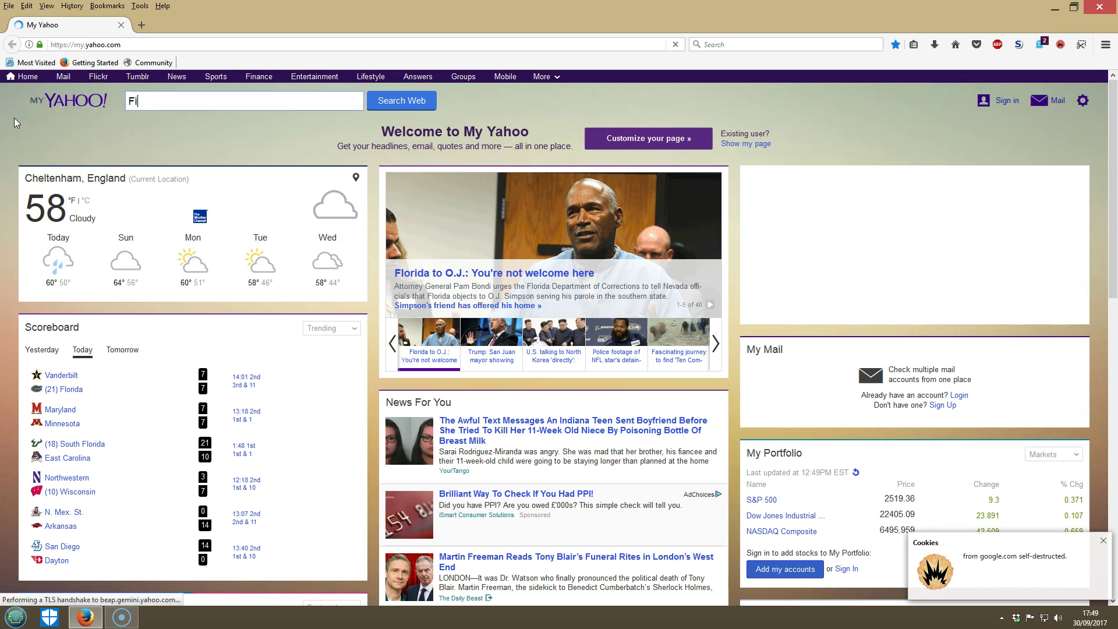
{"action": "type", "text": "refox"}
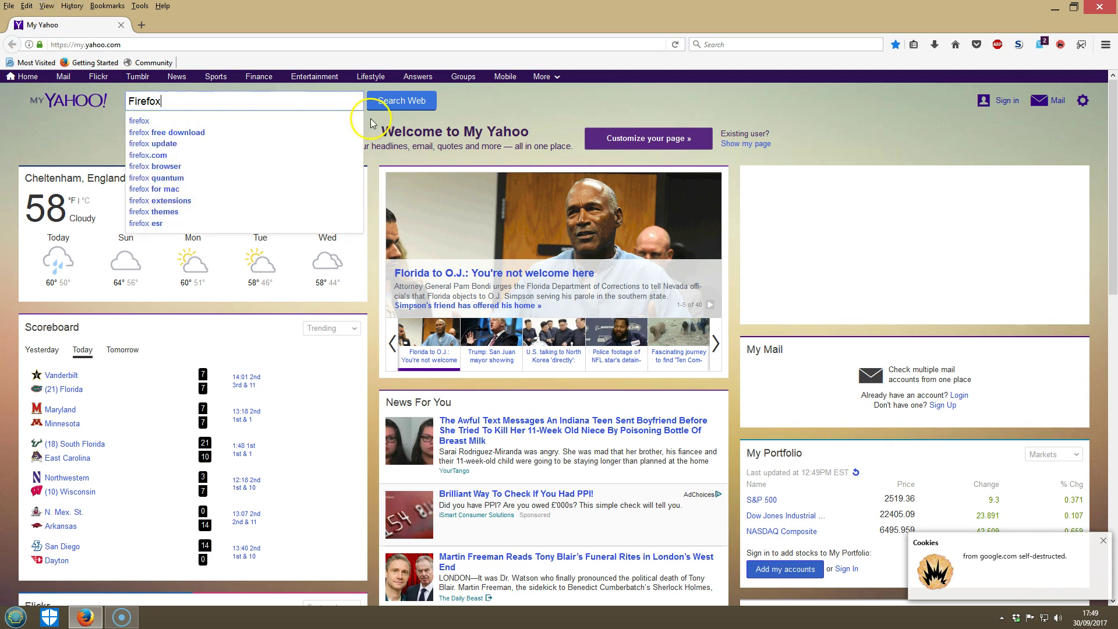
{"action": "key", "text": "Return"}
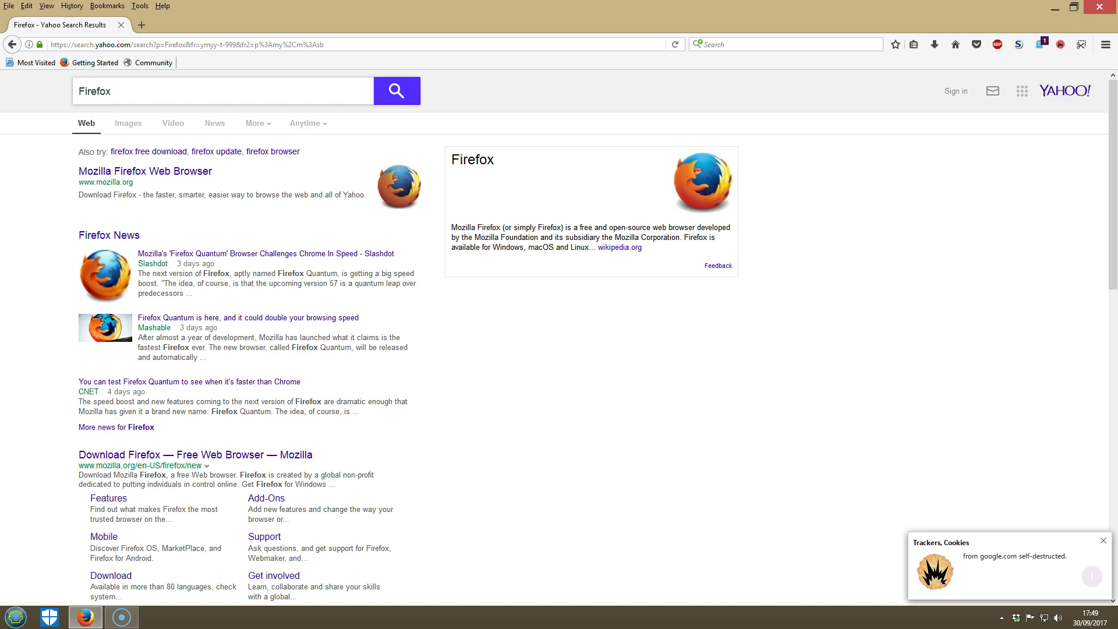
Look through the web results for Firefox, return to My Yahoo and close the browser.
{"action": "scroll", "coordinate": [5, 212], "scroll_direction": "down", "scroll_amount": 4}
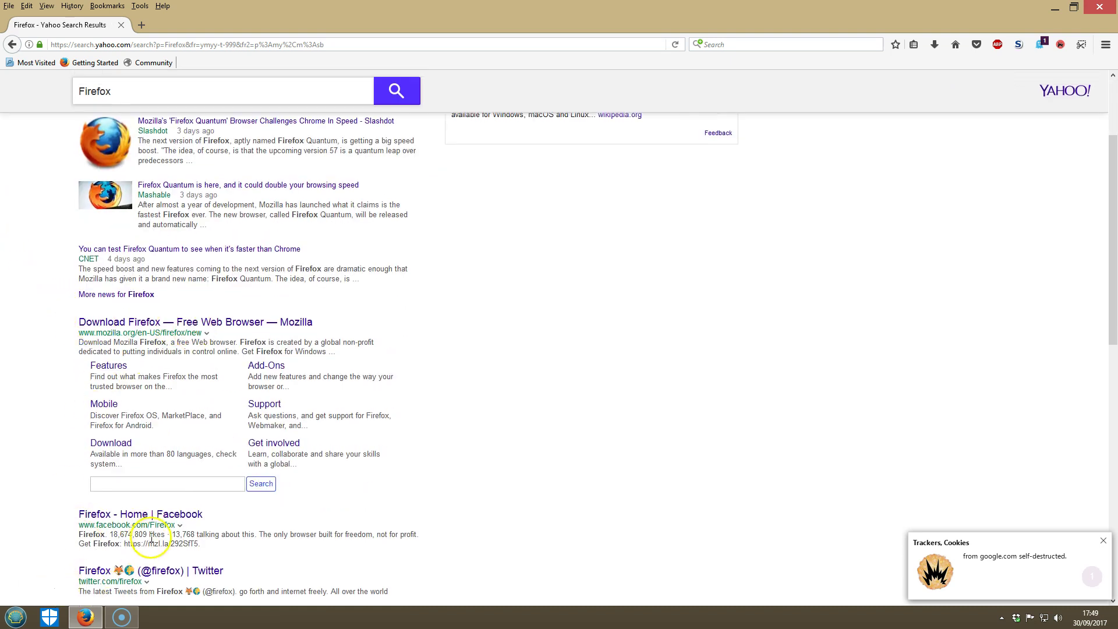
{"action": "scroll", "coordinate": [10, 347], "scroll_direction": "up", "scroll_amount": 2}
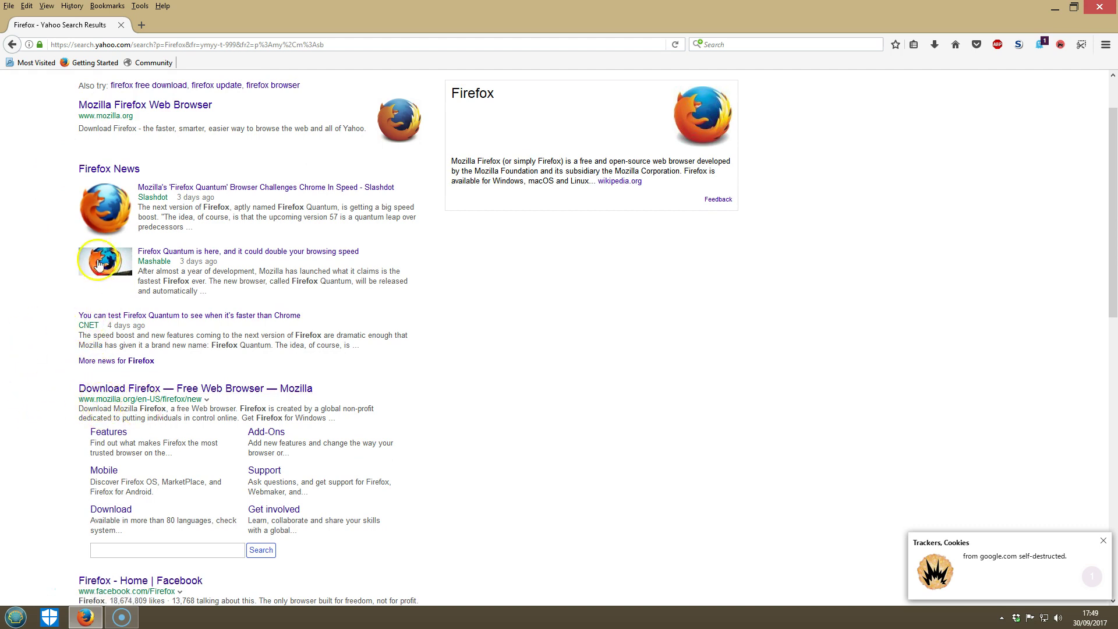
{"action": "scroll", "coordinate": [12, 212], "scroll_direction": "down", "scroll_amount": 5}
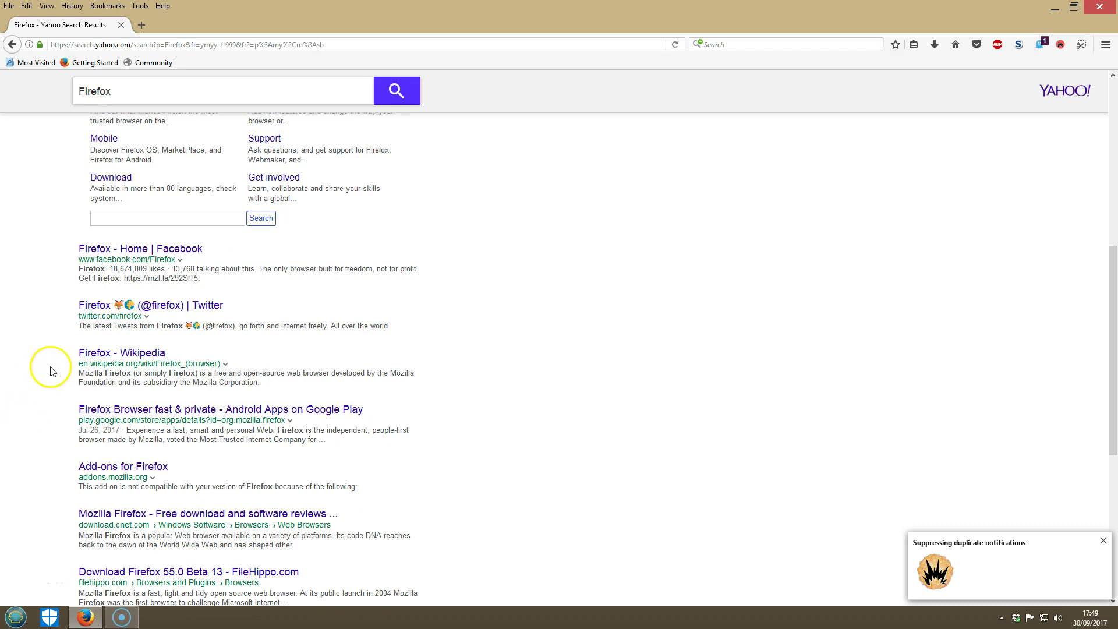
{"action": "scroll", "coordinate": [50, 369], "scroll_direction": "down", "scroll_amount": 1}
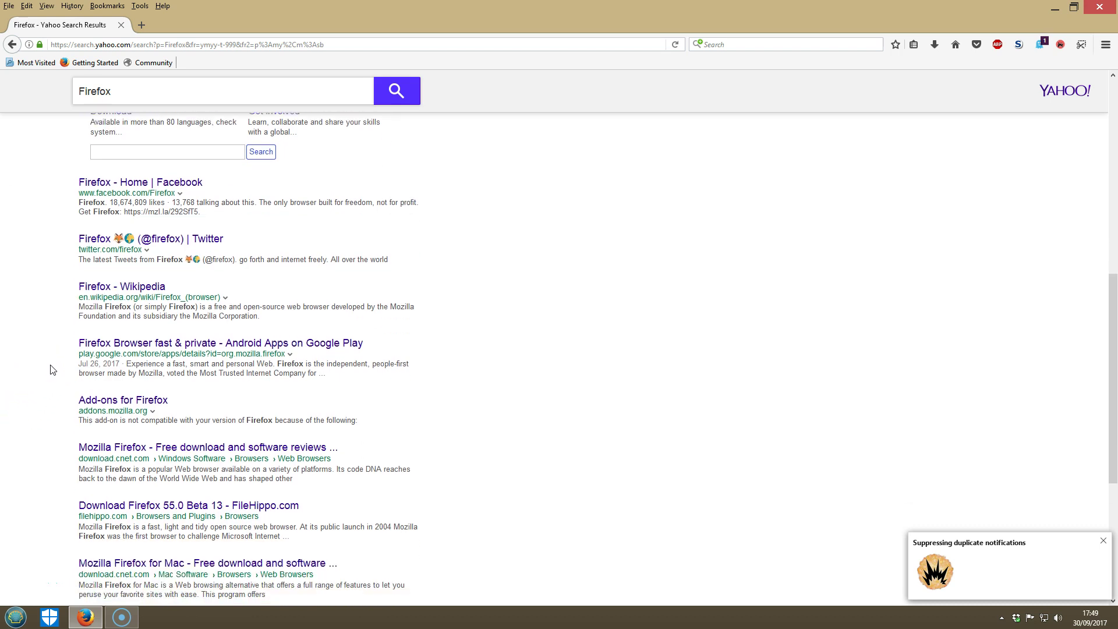
{"action": "scroll", "coordinate": [47, 440], "scroll_direction": "down", "scroll_amount": 1}
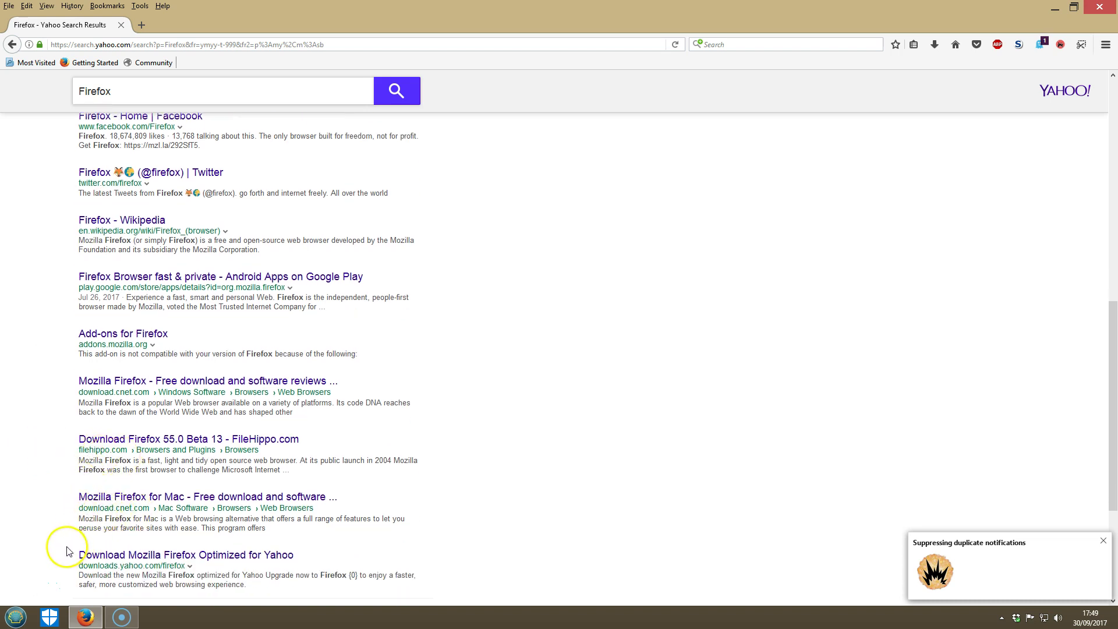
{"action": "left_click", "coordinate": [12, 45]}
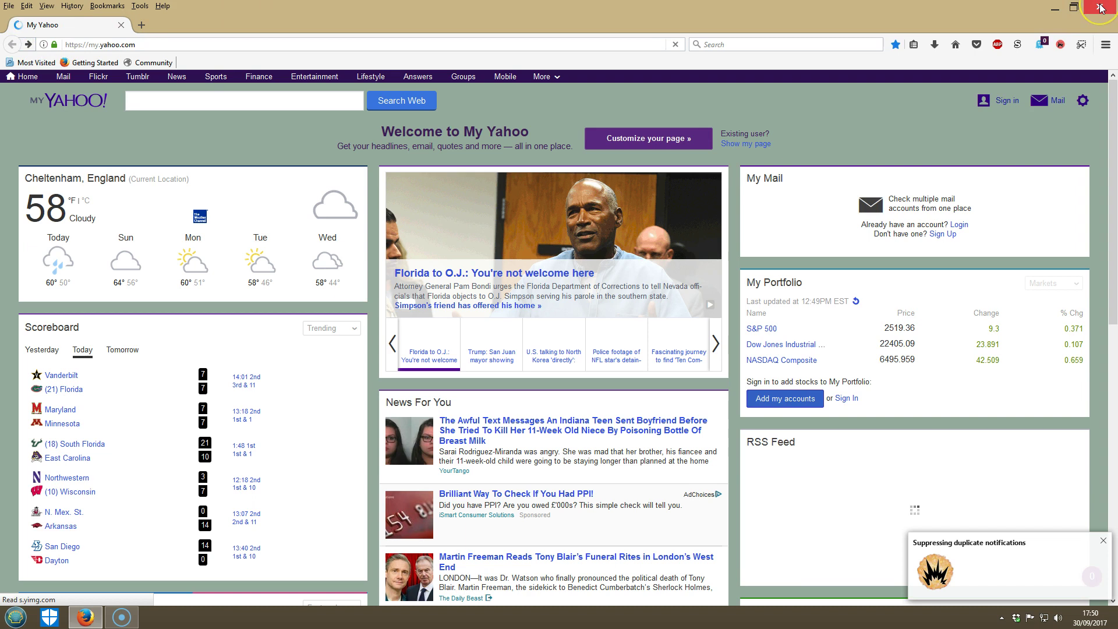
{"action": "mouse_move", "coordinate": [1102, 7]}
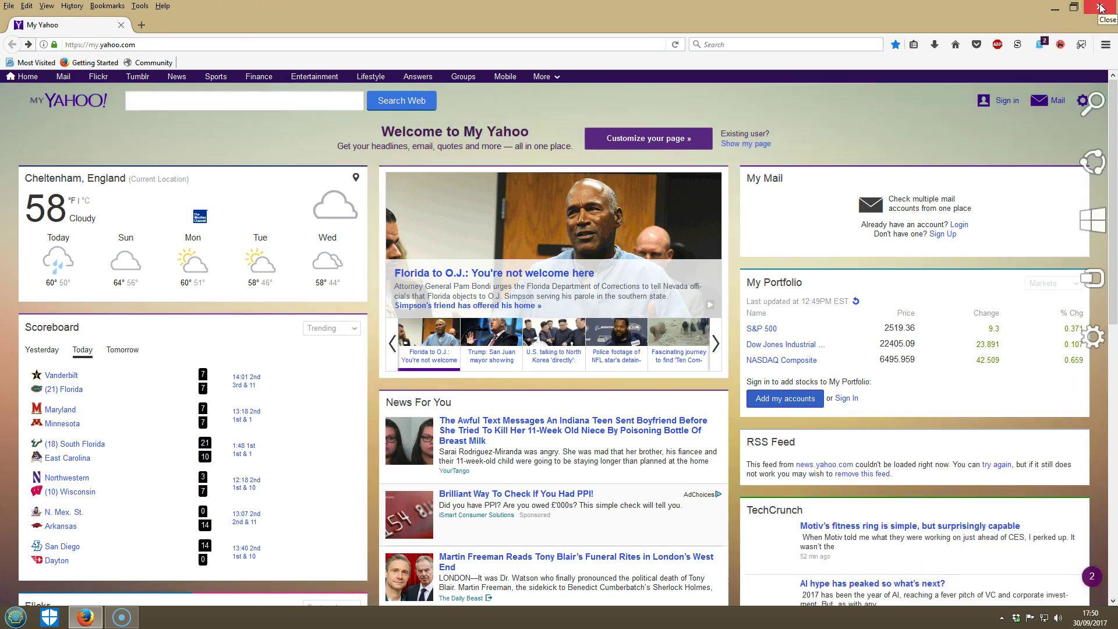
{"action": "left_click", "coordinate": [1101, 7]}
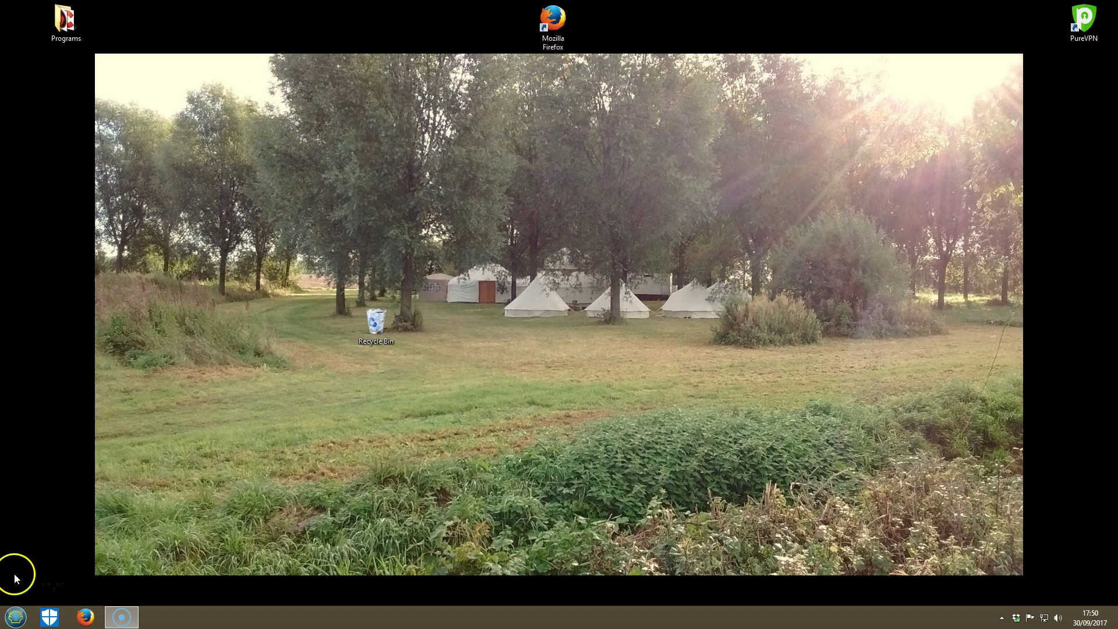
Open the Default Programs settings from the start menu and go to the page for setting default programs.
{"action": "left_click", "coordinate": [16, 618]}
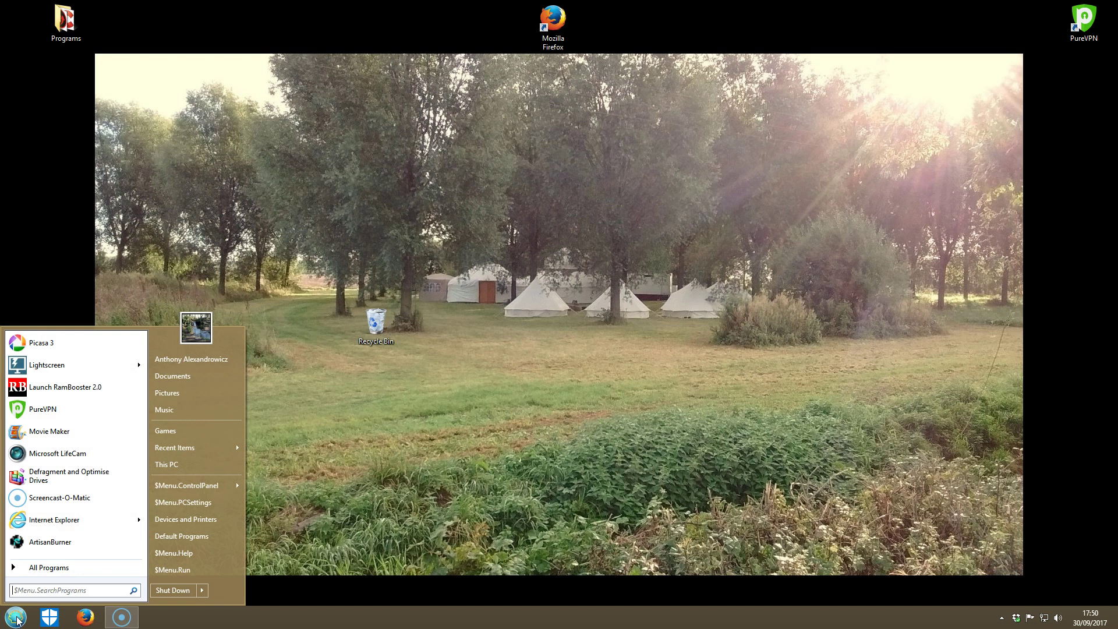
{"action": "left_click", "coordinate": [173, 539]}
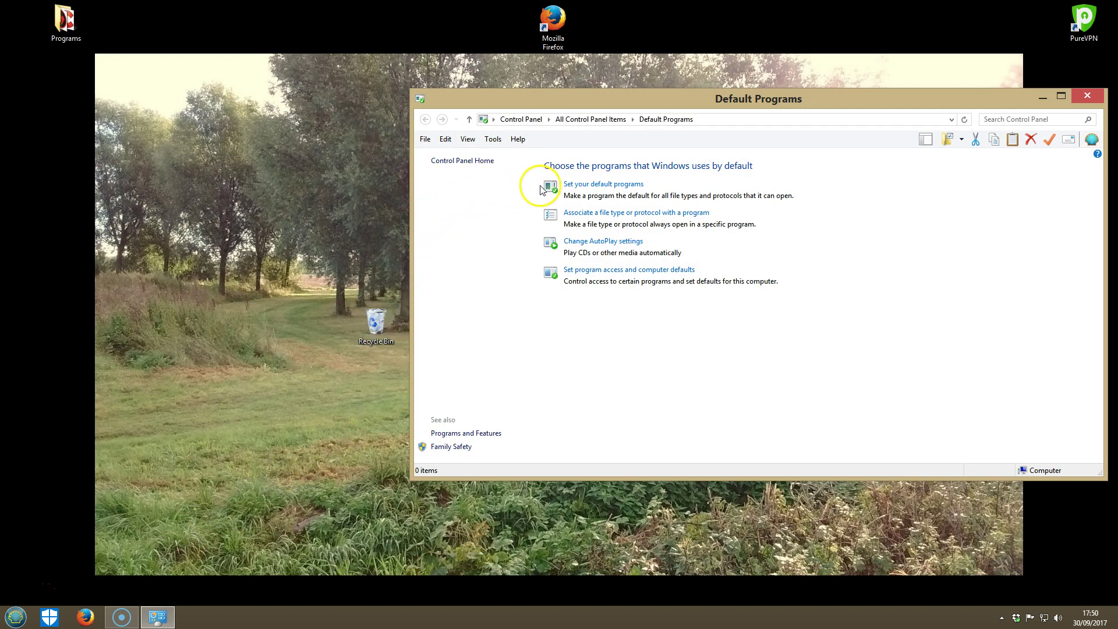
{"action": "left_click", "coordinate": [606, 187]}
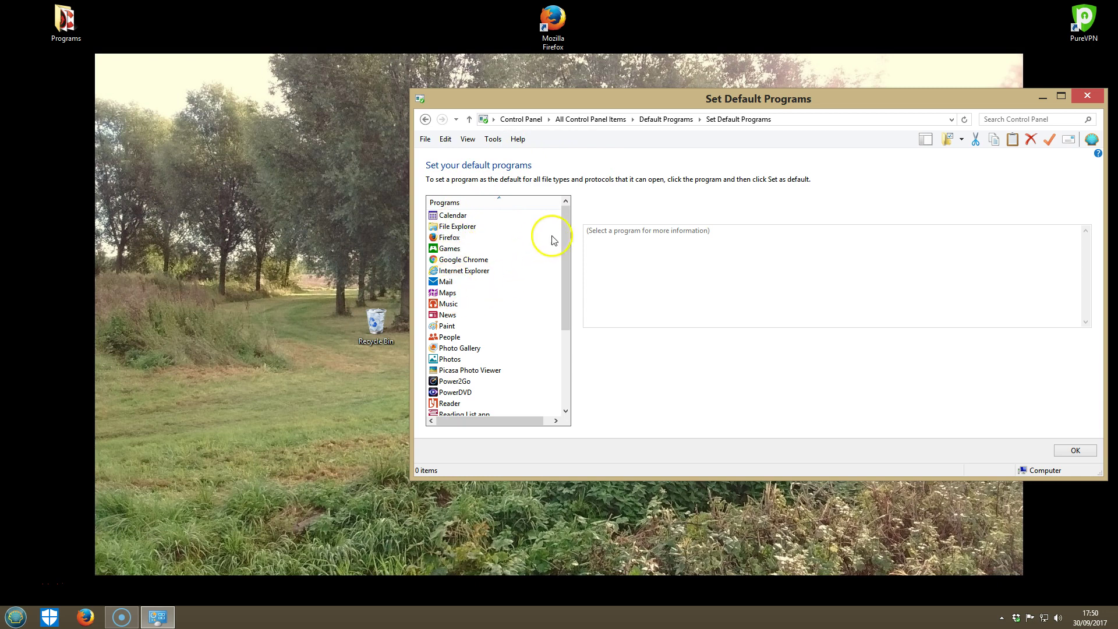
Select Firefox in the program list to view its default options, confirm, and close the Default Programs window.
{"action": "left_click_drag", "start_coordinate": [562, 224], "coordinate": [554, 244]}
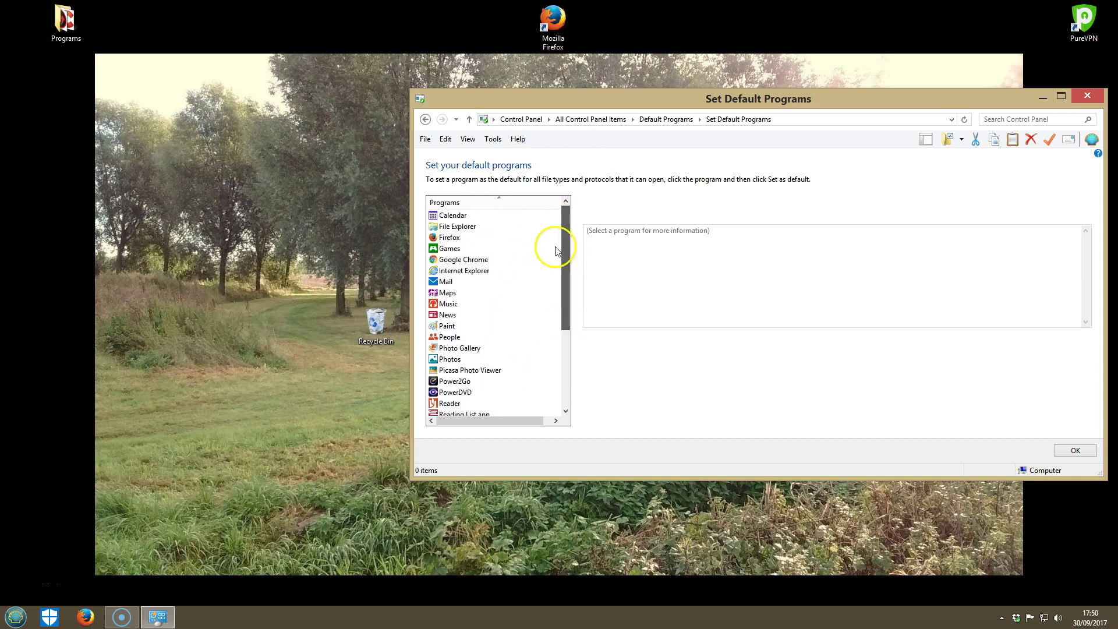
{"action": "left_click", "coordinate": [449, 240]}
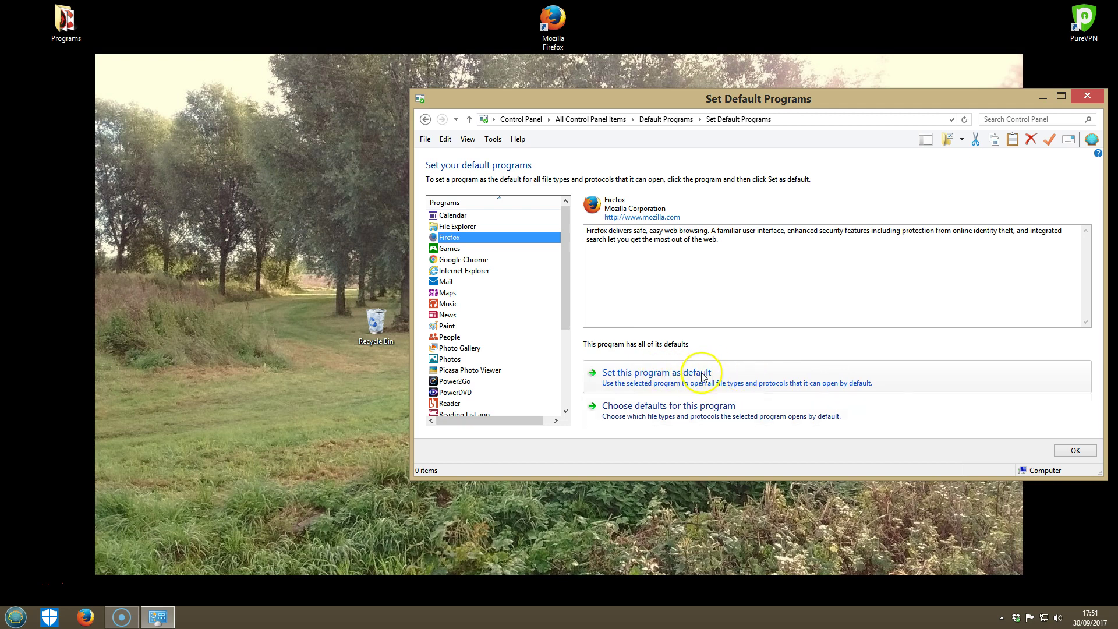
{"action": "left_click", "coordinate": [1076, 452]}
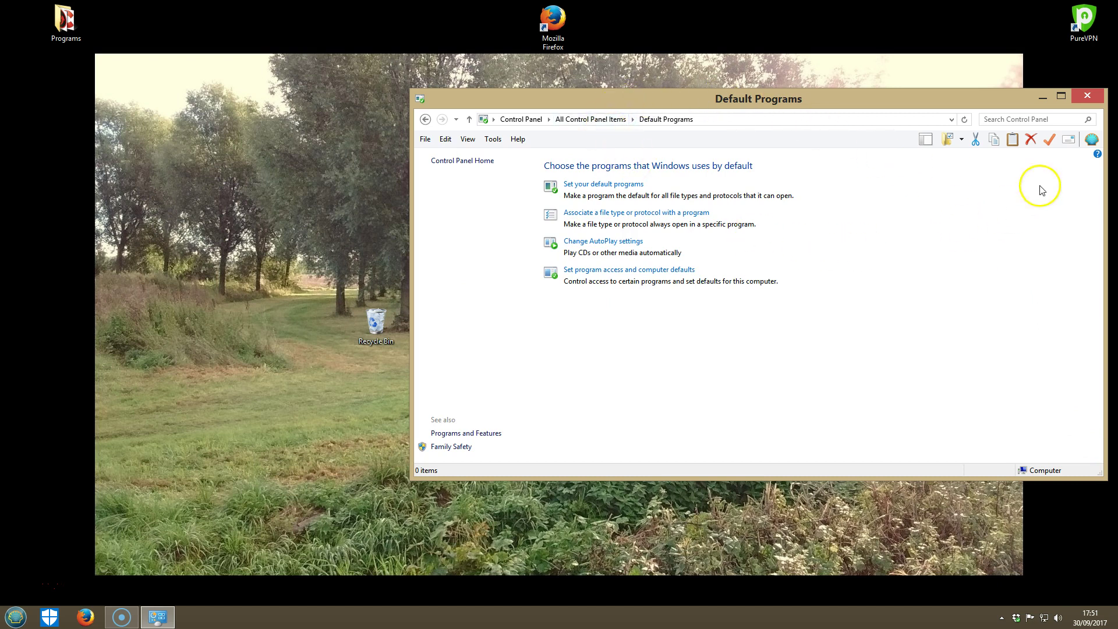
{"action": "left_click", "coordinate": [1086, 98]}
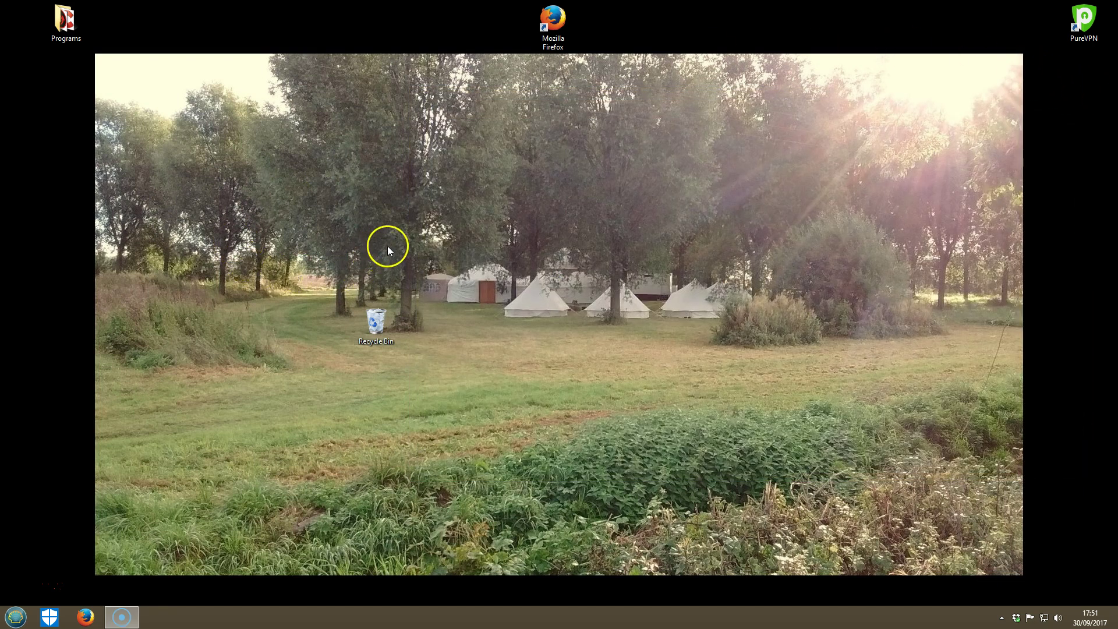
Reopen Firefox from the desktop and open its Add-ons Manager.
{"action": "right_click", "coordinate": [554, 23]}
{"action": "left_click", "coordinate": [561, 26]}
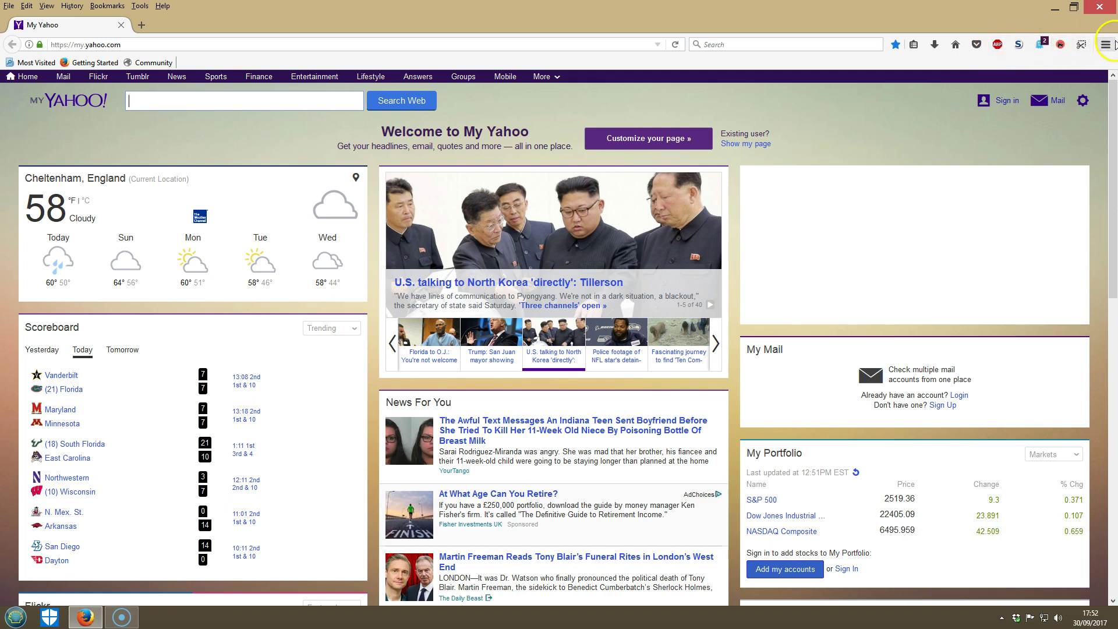
{"action": "left_click", "coordinate": [1106, 44]}
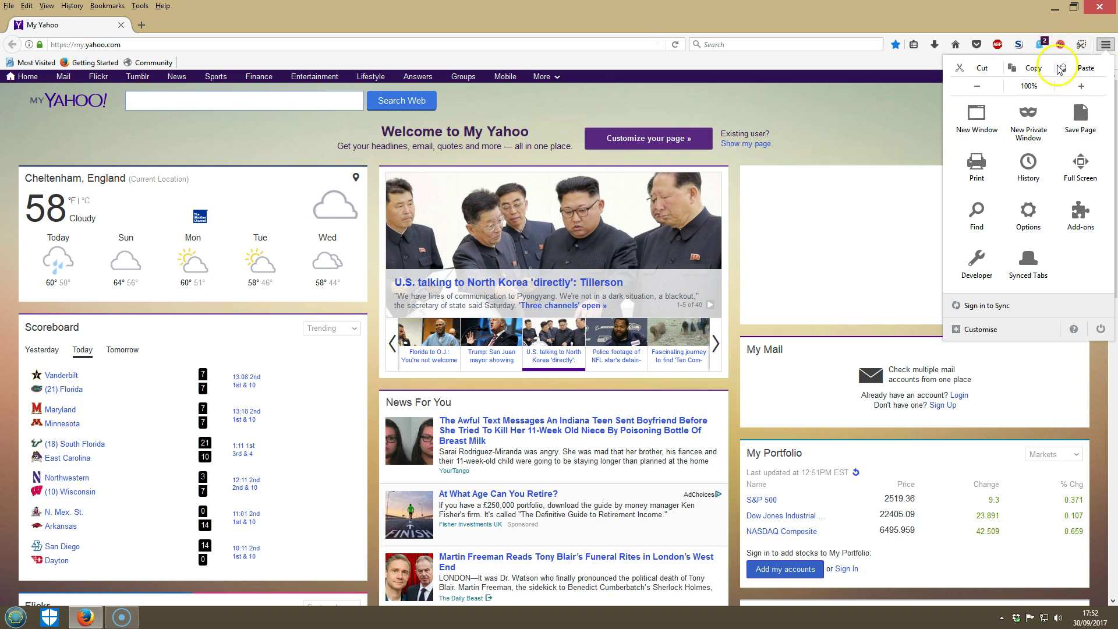
{"action": "left_click", "coordinate": [1083, 222]}
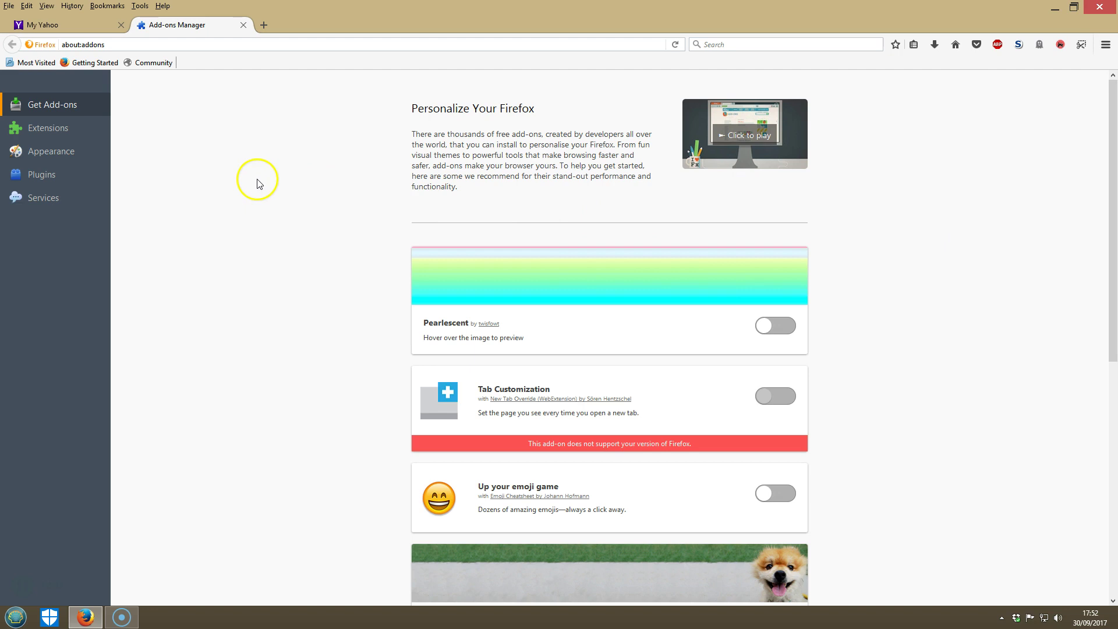
Look through the recommended add-ons and open Mozilla's add-ons website to see more of them.
{"action": "scroll", "coordinate": [270, 189], "scroll_direction": "down", "scroll_amount": 3}
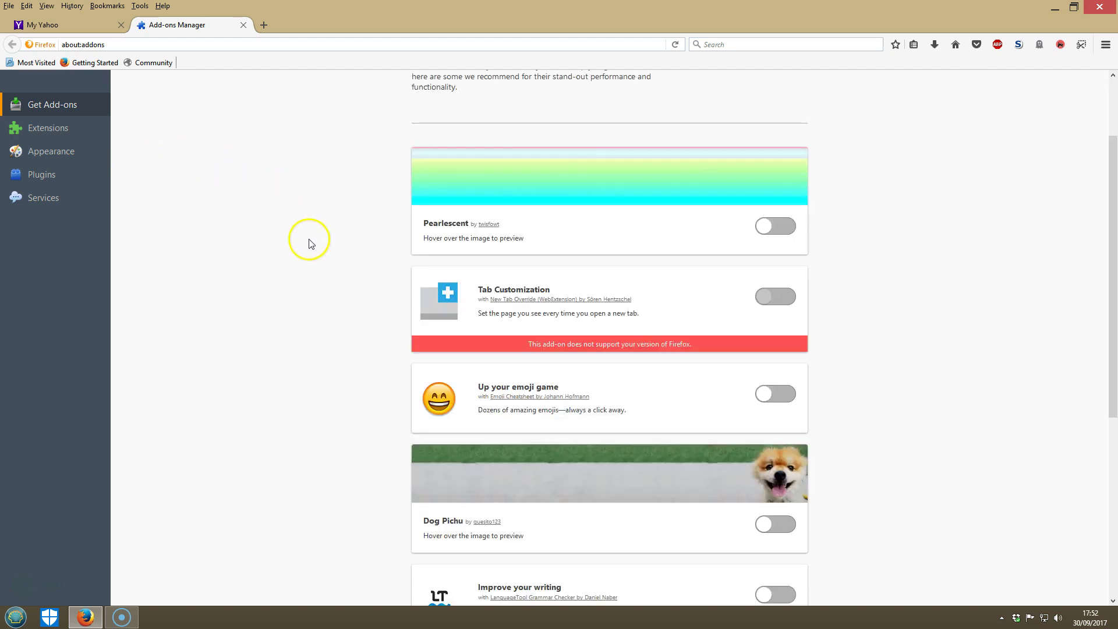
{"action": "scroll", "coordinate": [312, 243], "scroll_direction": "down", "scroll_amount": 5}
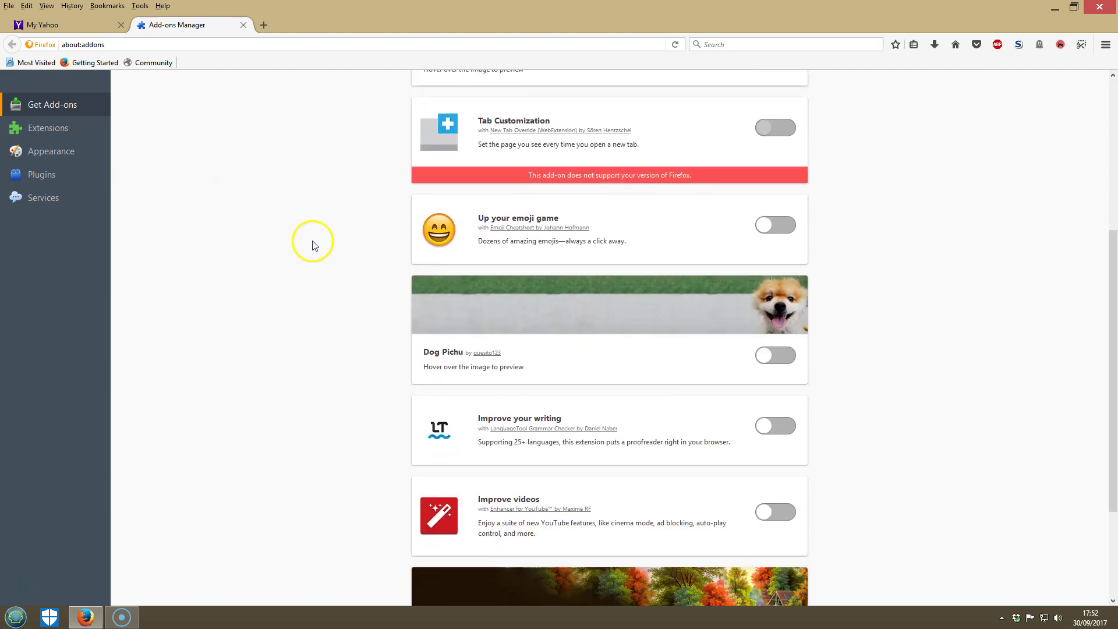
{"action": "scroll", "coordinate": [317, 247], "scroll_direction": "down", "scroll_amount": 1}
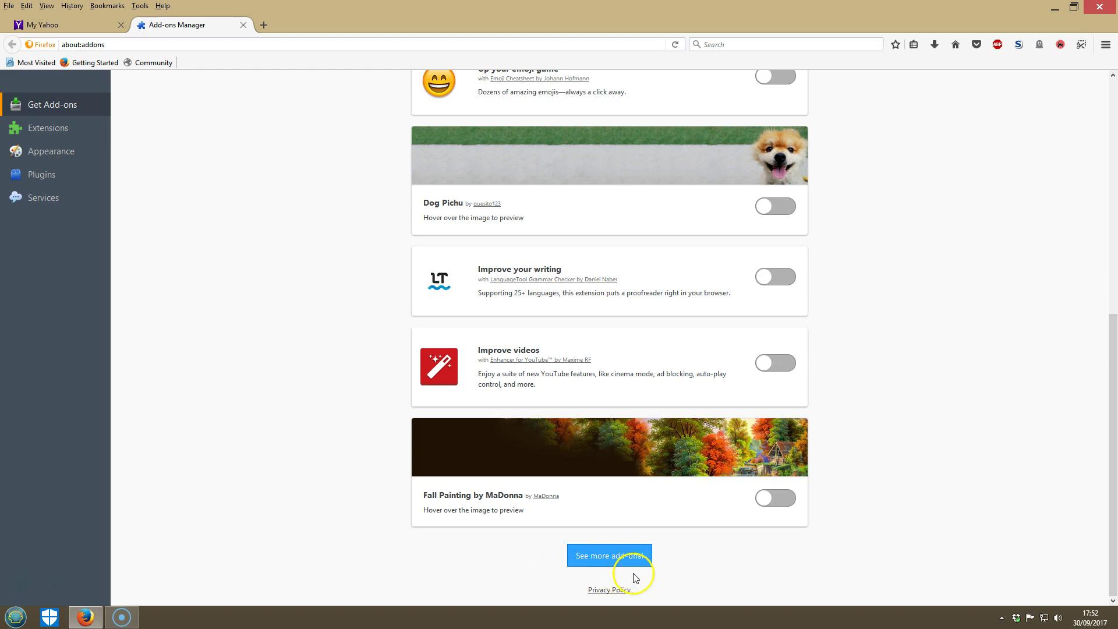
{"action": "left_click", "coordinate": [613, 556]}
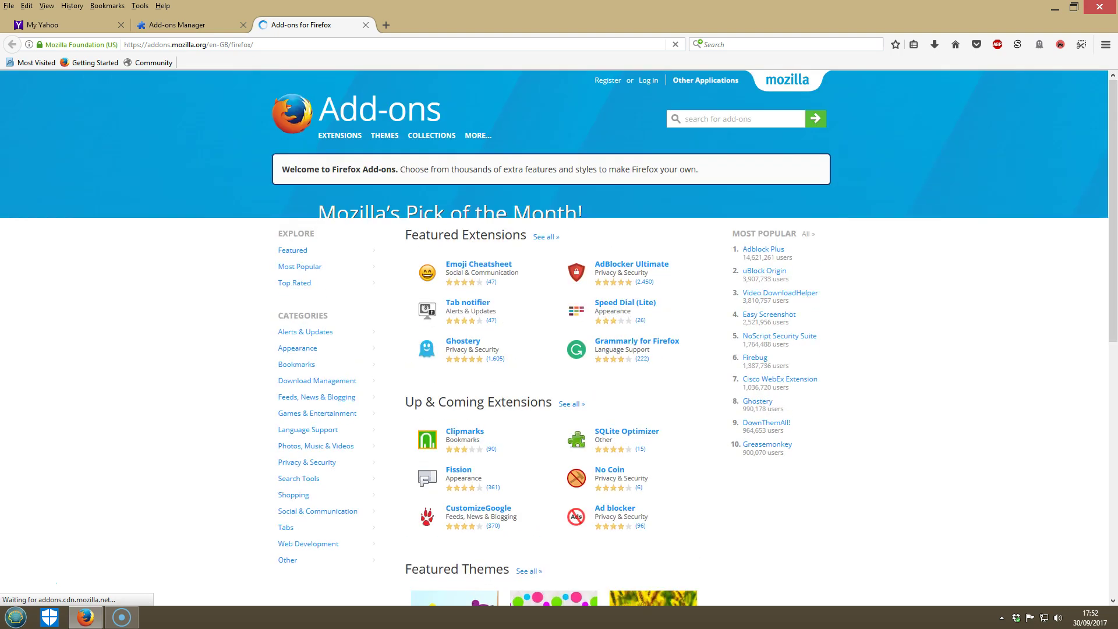
Look through the featured extensions on Mozilla's add-ons site, close that page, and show the installed extensions in the Add-ons Manager.
{"action": "scroll", "coordinate": [12, 256], "scroll_direction": "down", "scroll_amount": 5}
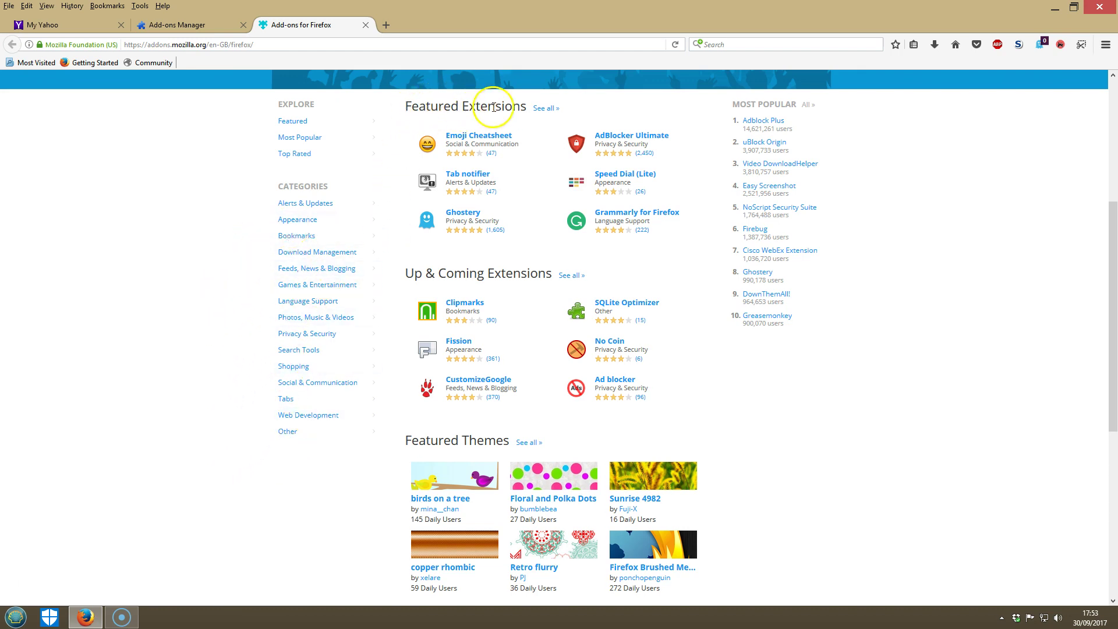
{"action": "mouse_move", "coordinate": [492, 158]}
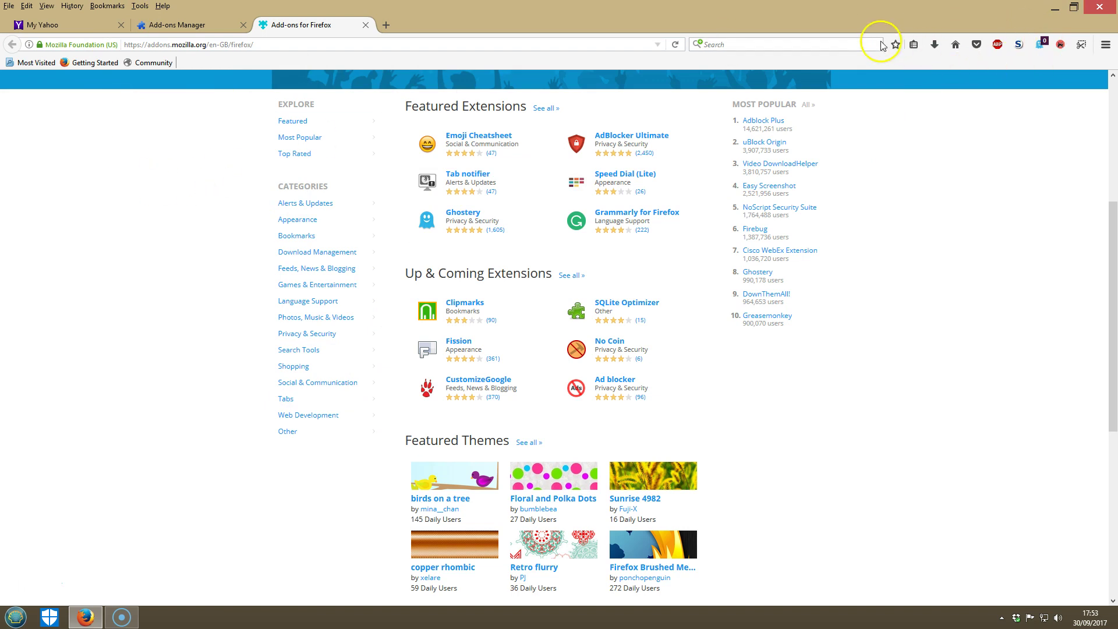
{"action": "left_click", "coordinate": [365, 25]}
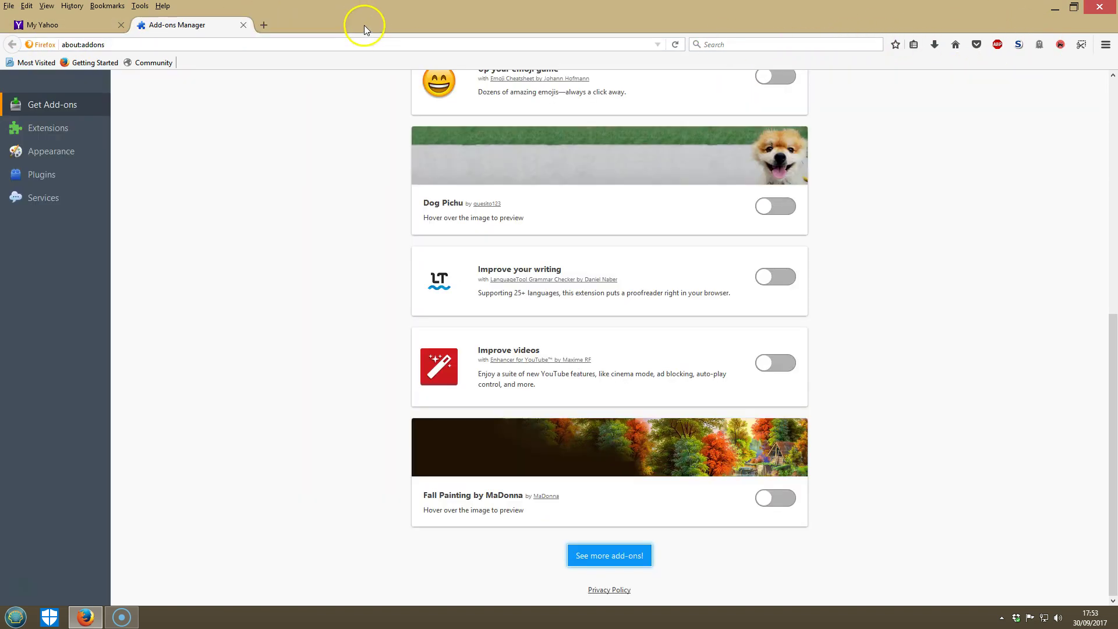
{"action": "left_click", "coordinate": [28, 131]}
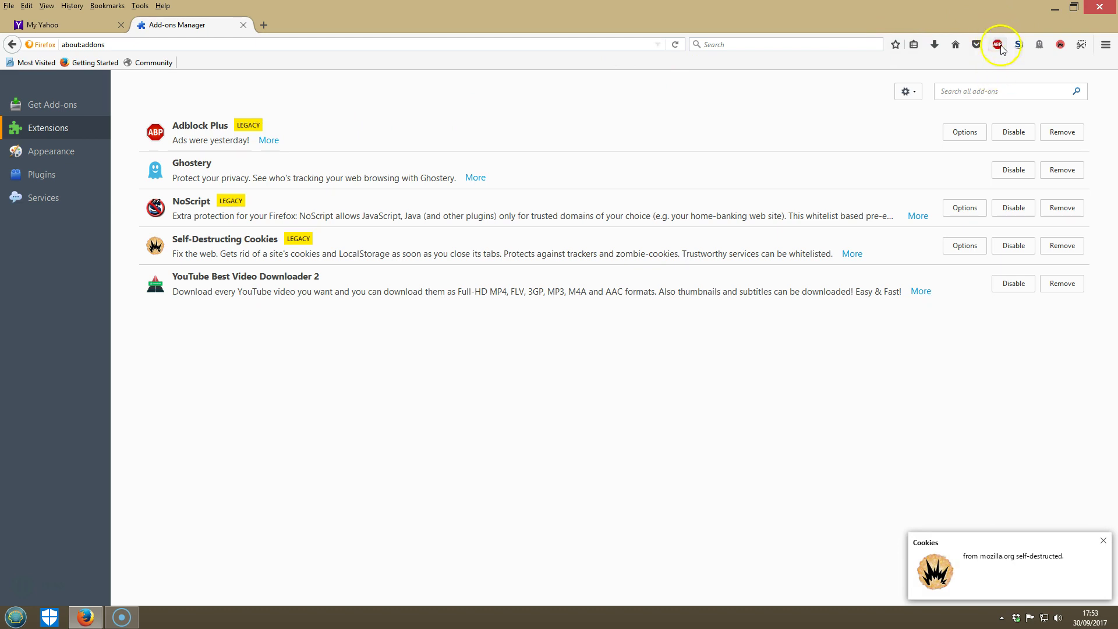
View the Ghostery panel and the NoScript script-permission options in Firefox, and close the Add-ons Manager to return to My Yahoo.
{"action": "mouse_move", "coordinate": [1001, 50]}
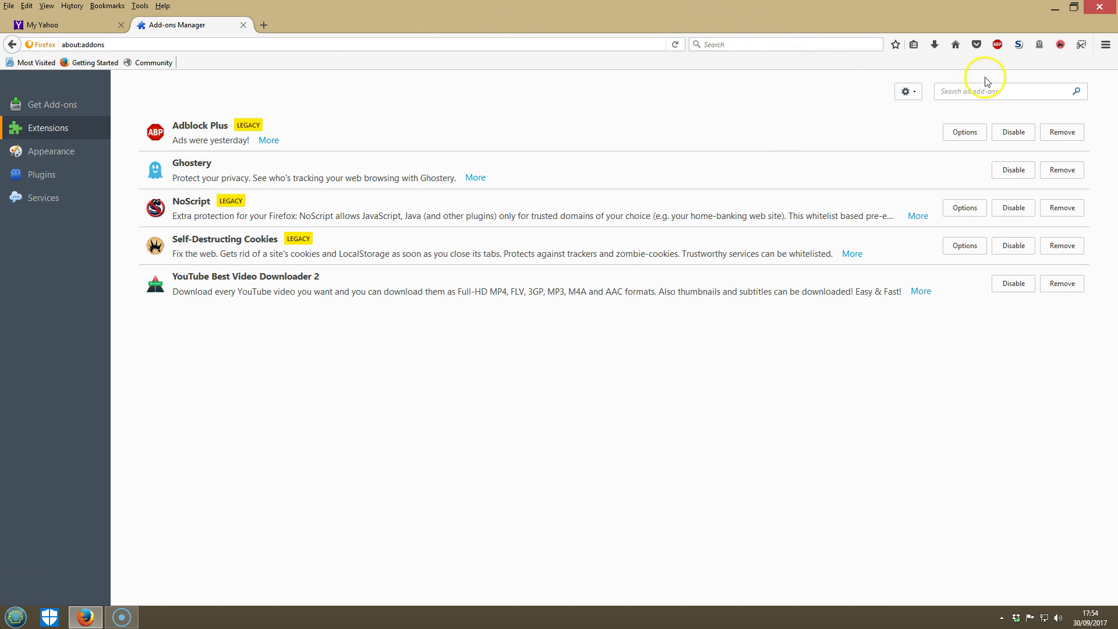
{"action": "left_click", "coordinate": [1041, 50]}
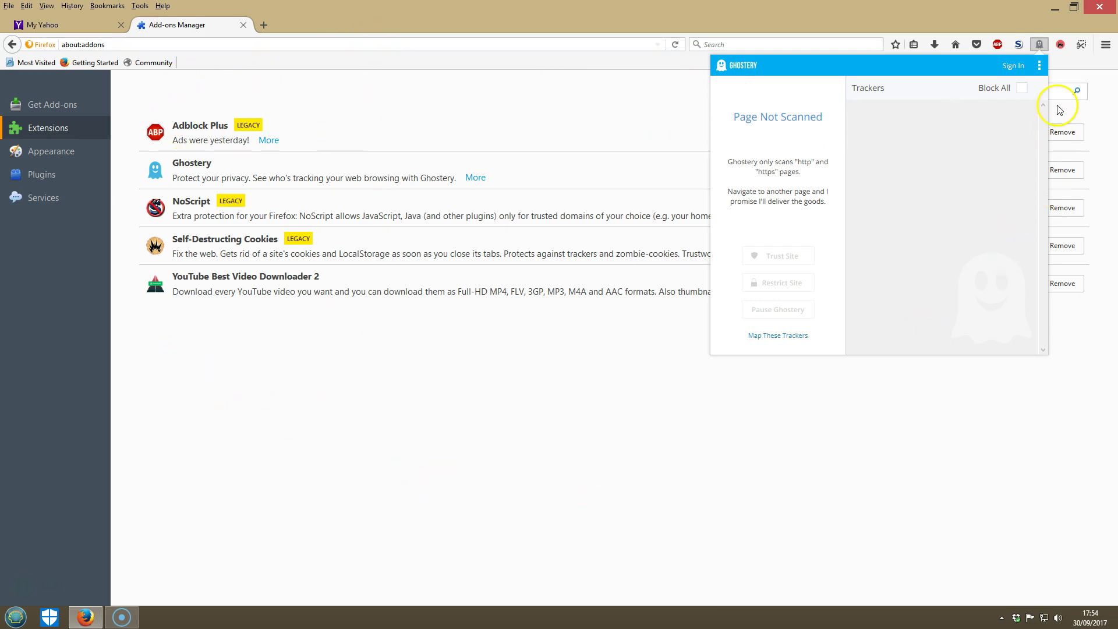
{"action": "left_click", "coordinate": [1000, 466]}
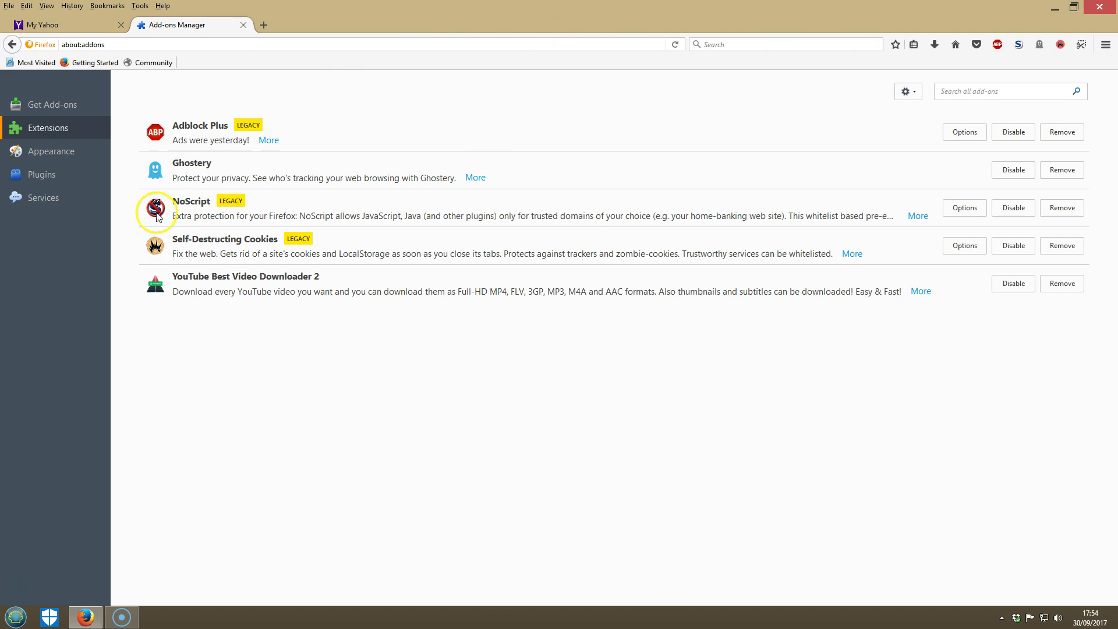
{"action": "left_click", "coordinate": [1019, 45]}
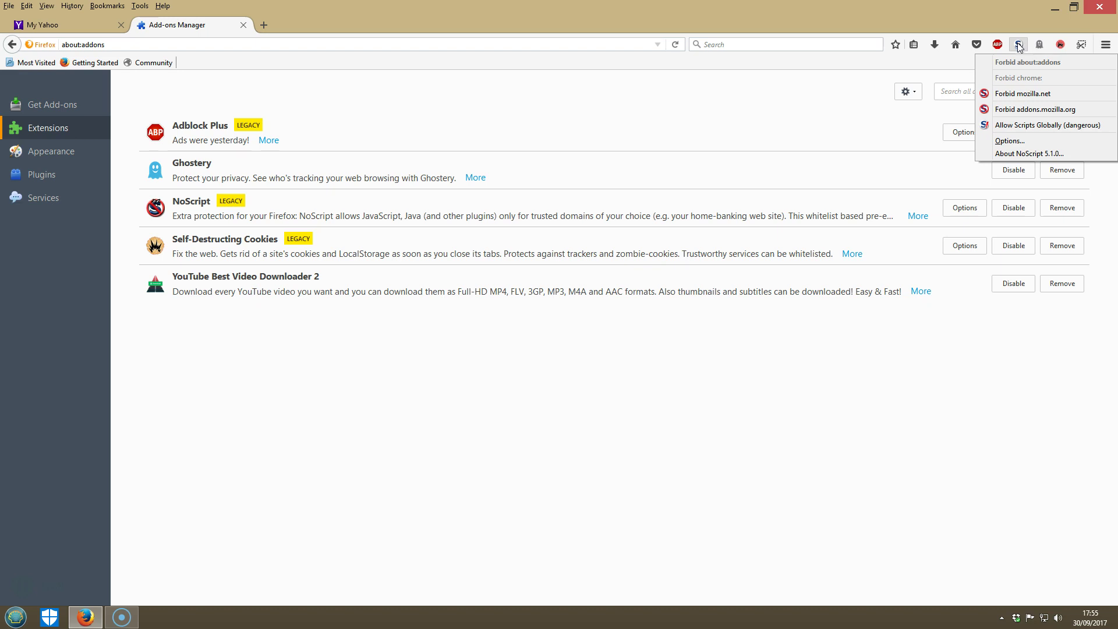
{"action": "left_click", "coordinate": [898, 130]}
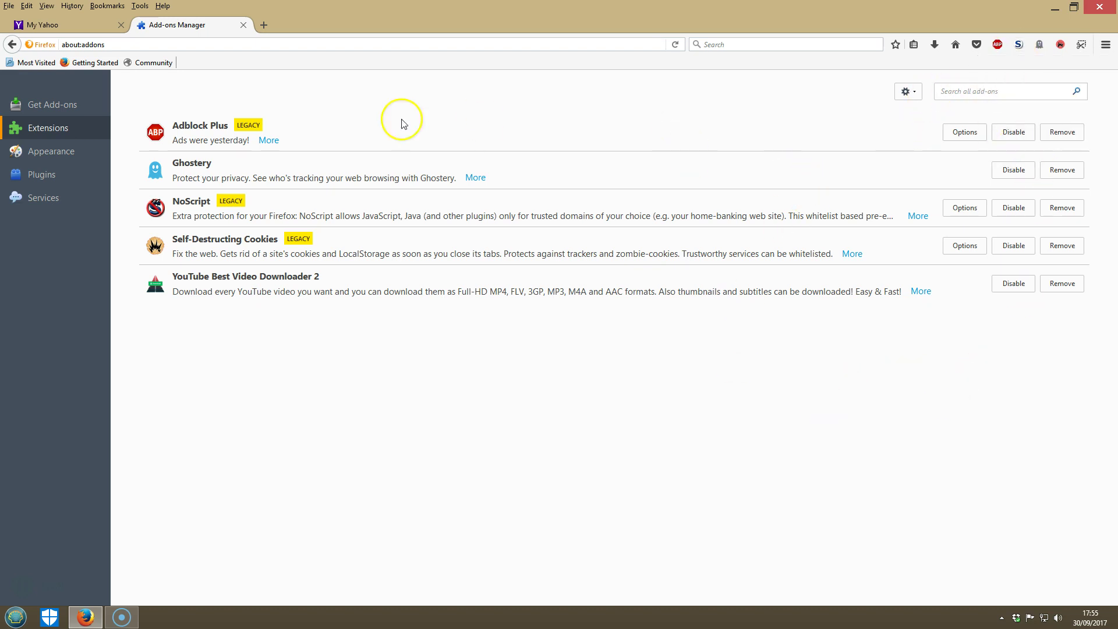
{"action": "left_click", "coordinate": [1019, 45]}
{"action": "left_click", "coordinate": [939, 66]}
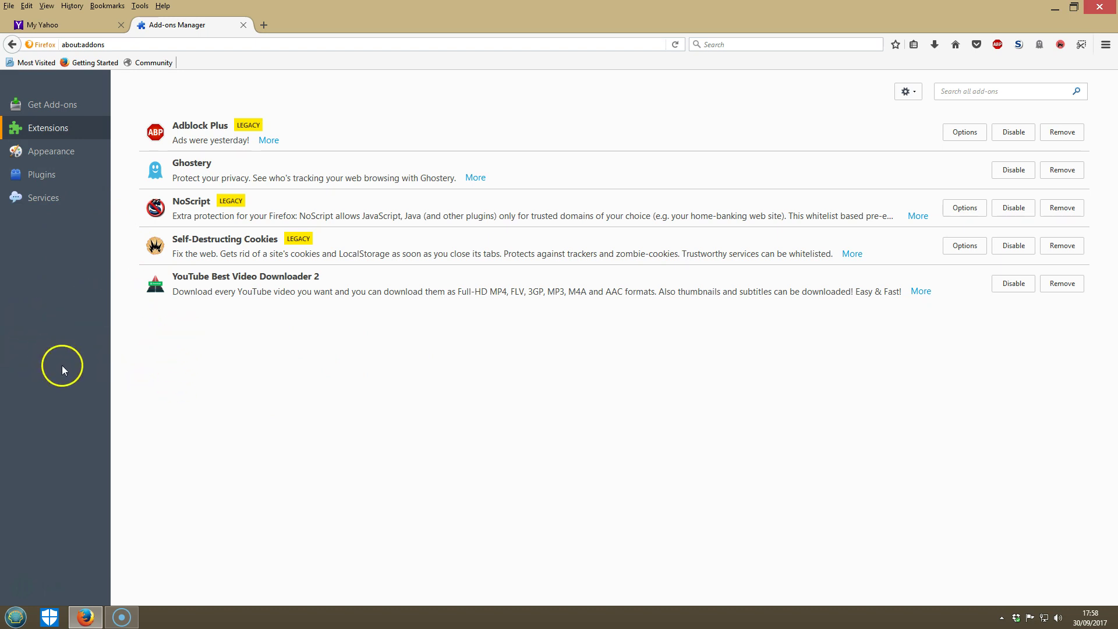
{"action": "left_click", "coordinate": [243, 26]}
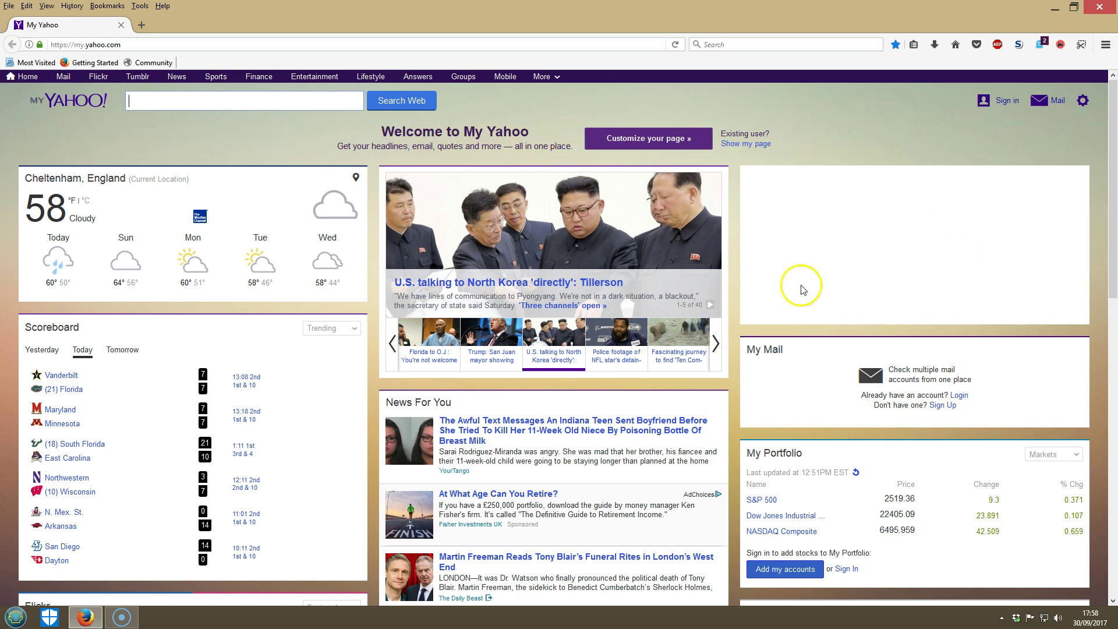
{"action": "left_click", "coordinate": [918, 96]}
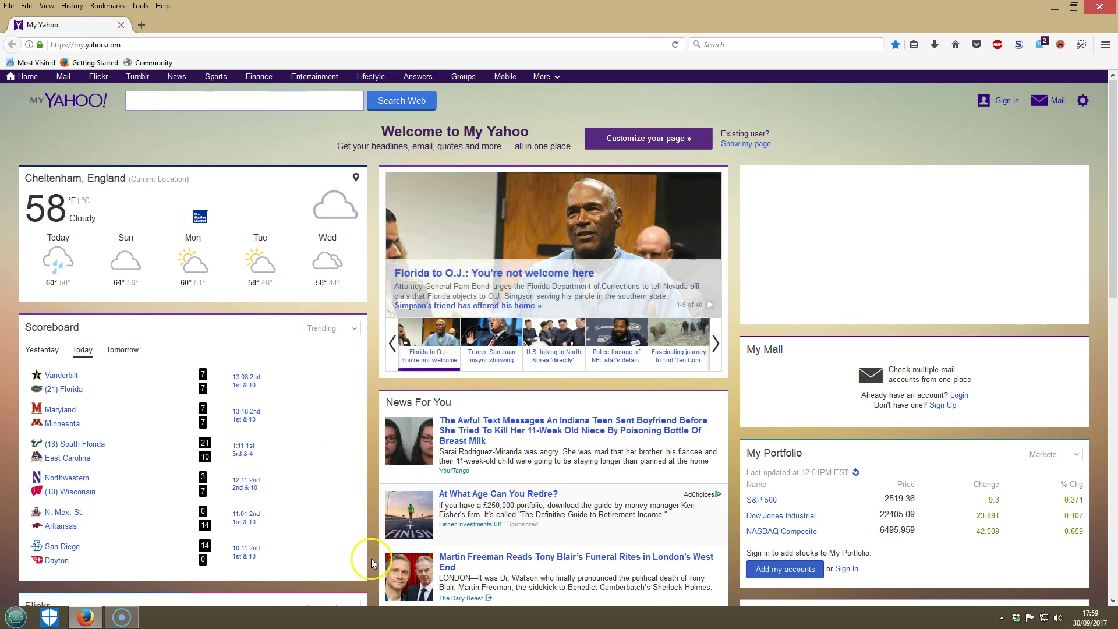
{"action": "left_click", "coordinate": [141, 8]}
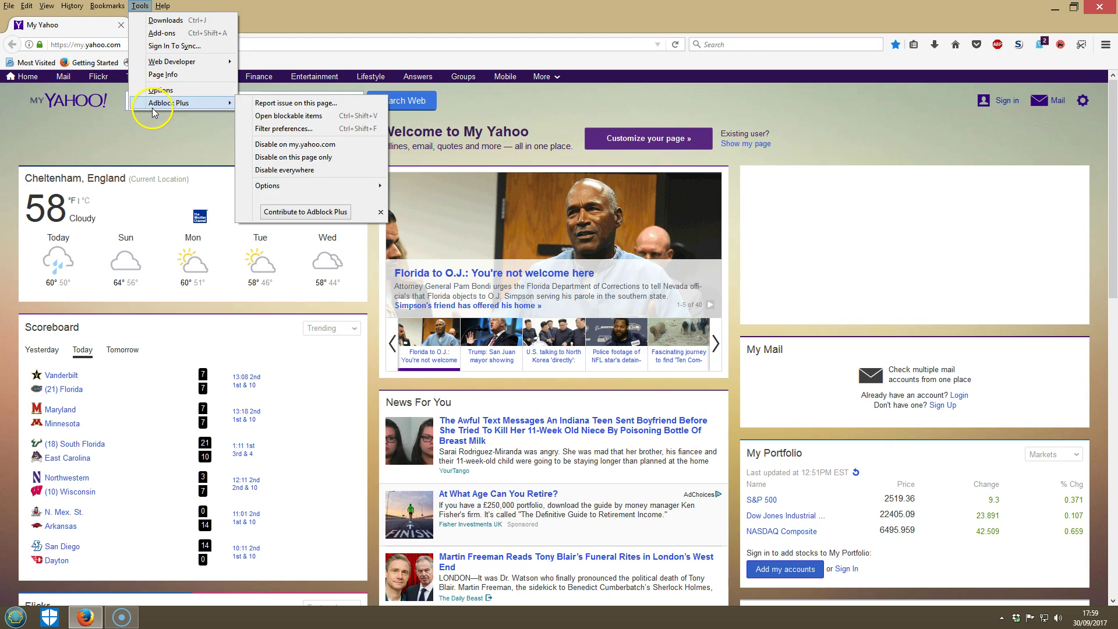
{"action": "mouse_move", "coordinate": [109, 11]}
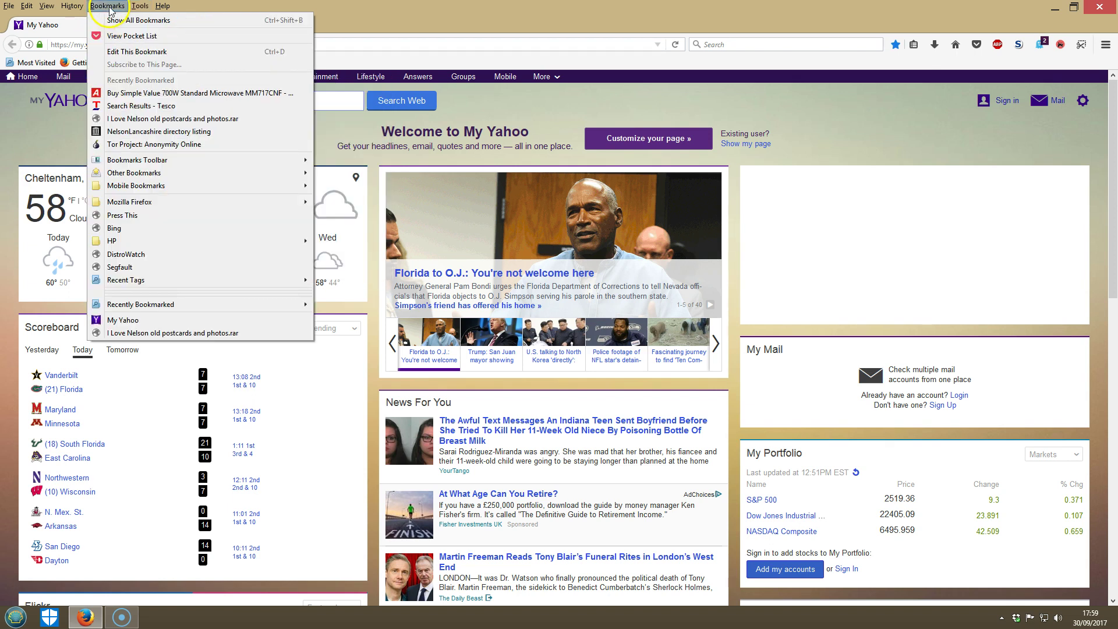
{"action": "mouse_move", "coordinate": [74, 8]}
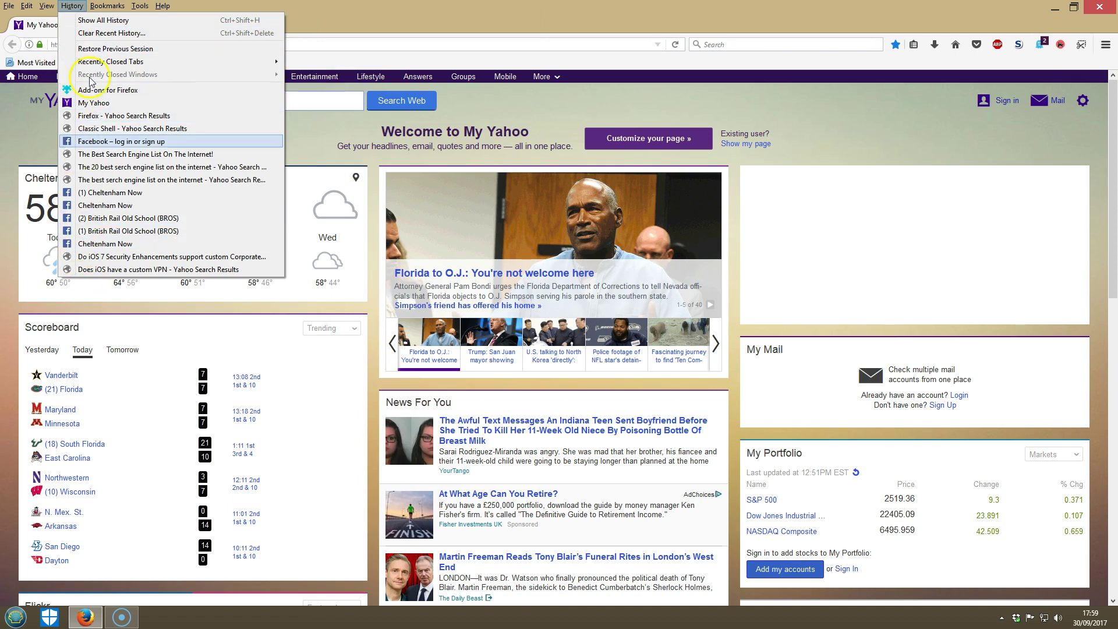
{"action": "key", "text": "Escape"}
{"action": "key", "text": "alt+v"}
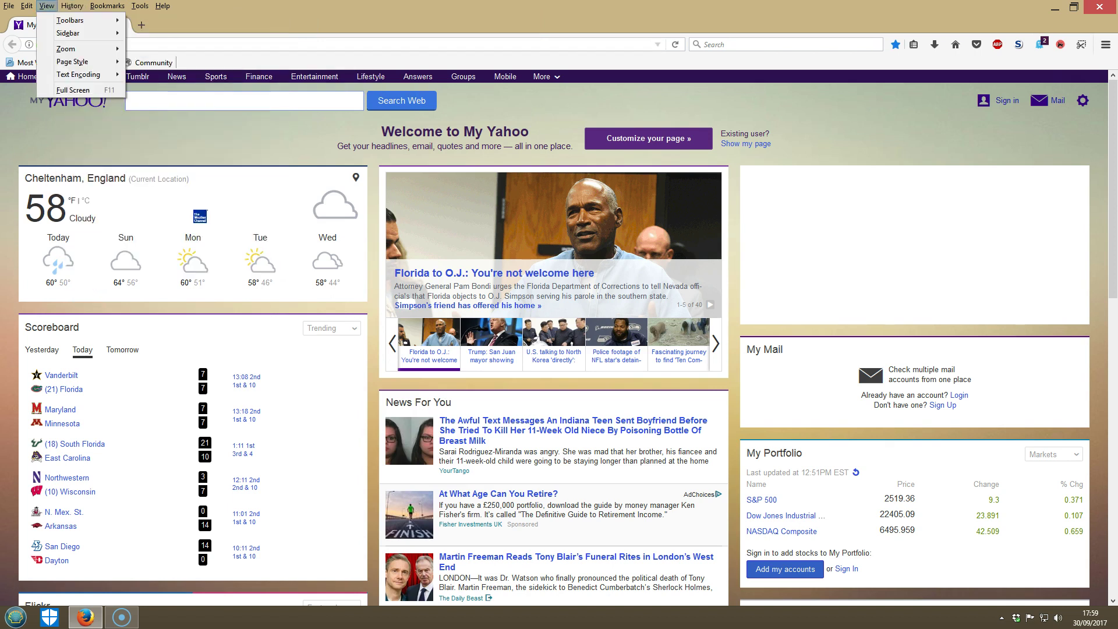
{"action": "key", "text": "Left"}
{"action": "key", "text": "Left"}
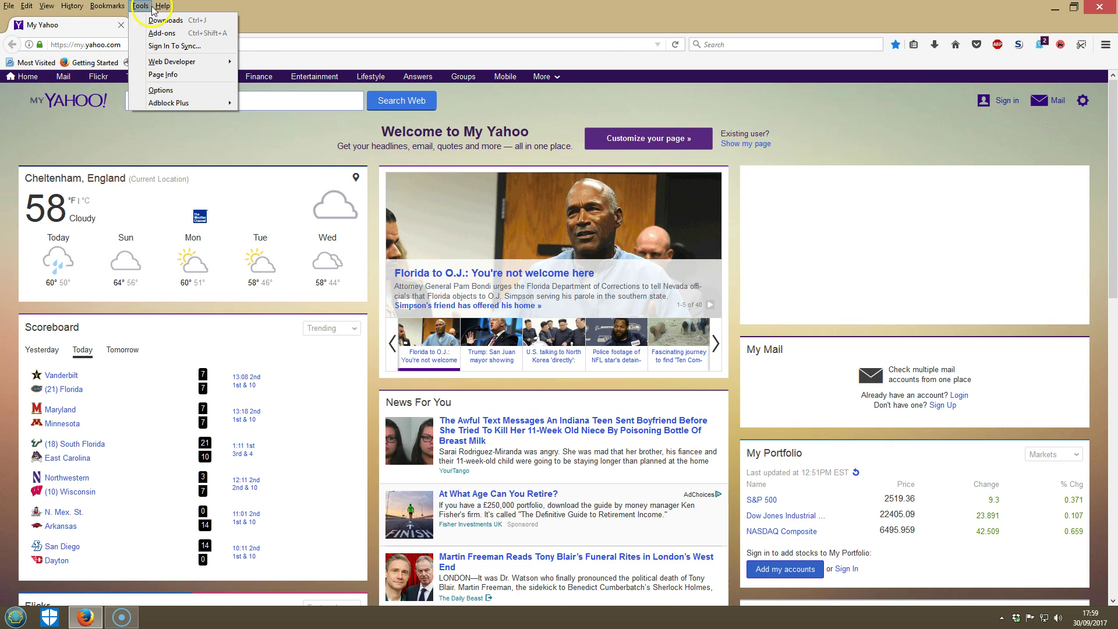
{"action": "mouse_move", "coordinate": [164, 7]}
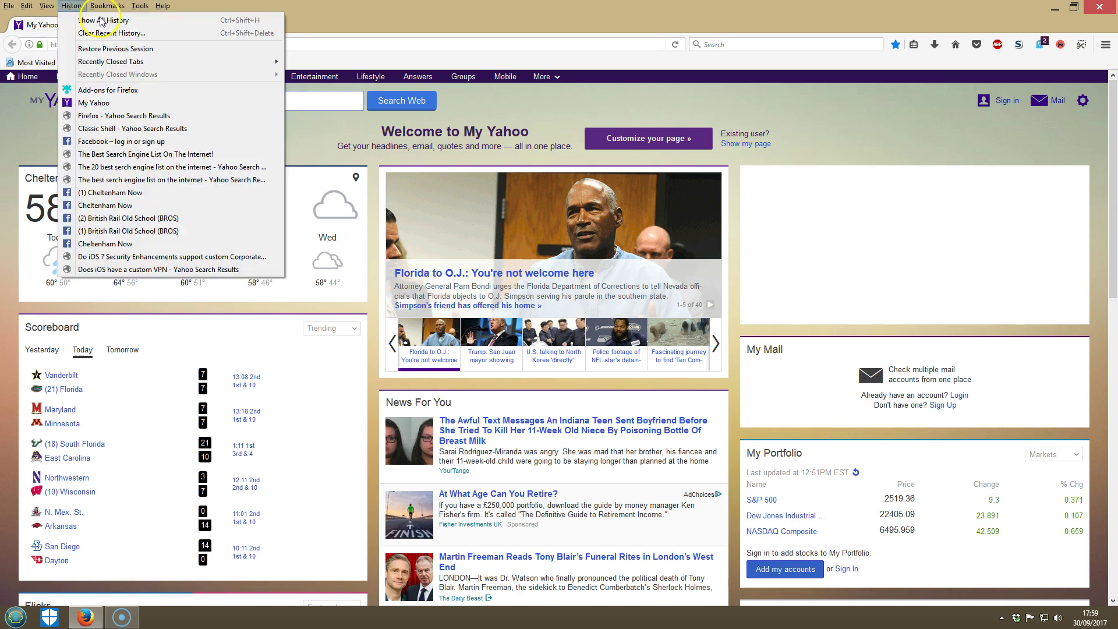
{"action": "key", "text": "Escape"}
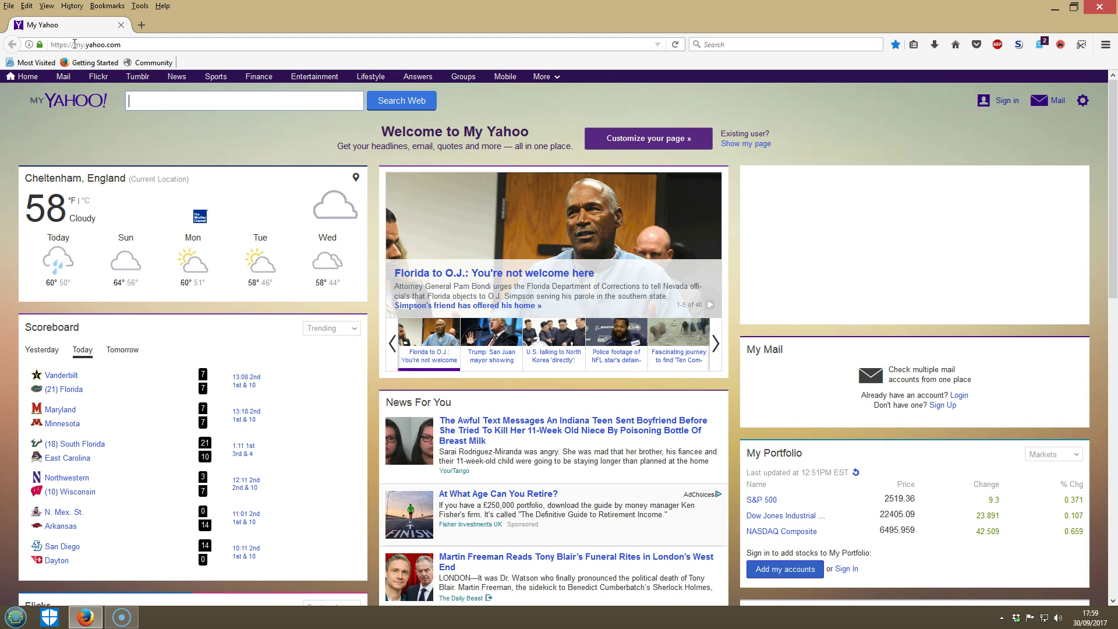
View the connection security of my.yahoo.com, open its detailed security information, and close the Page Info window.
{"action": "left_click", "coordinate": [65, 48]}
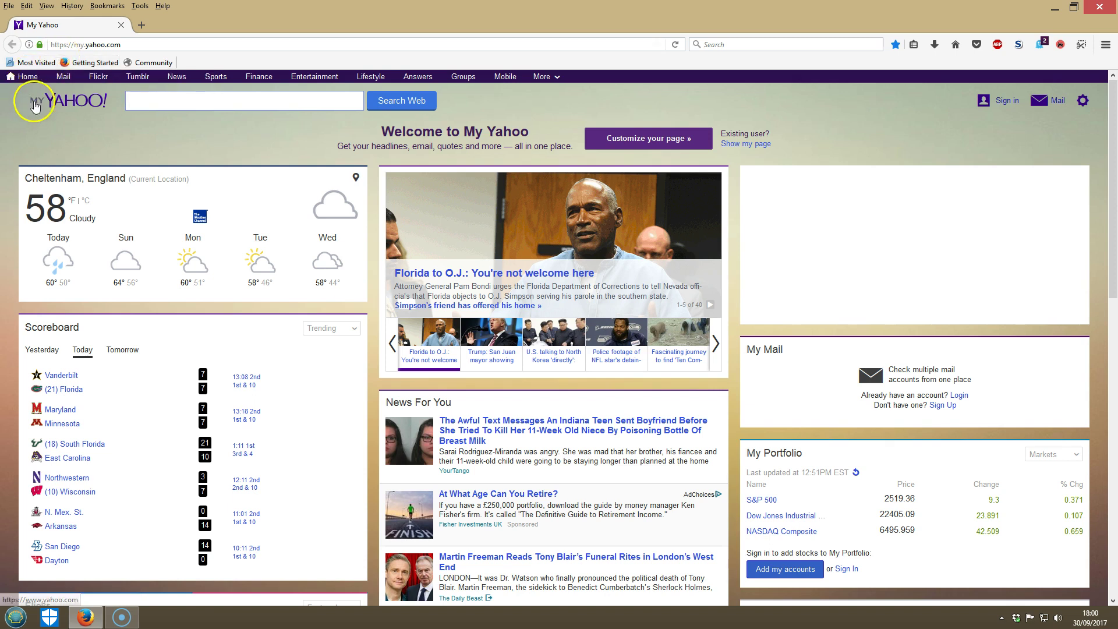
{"action": "left_click", "coordinate": [39, 47]}
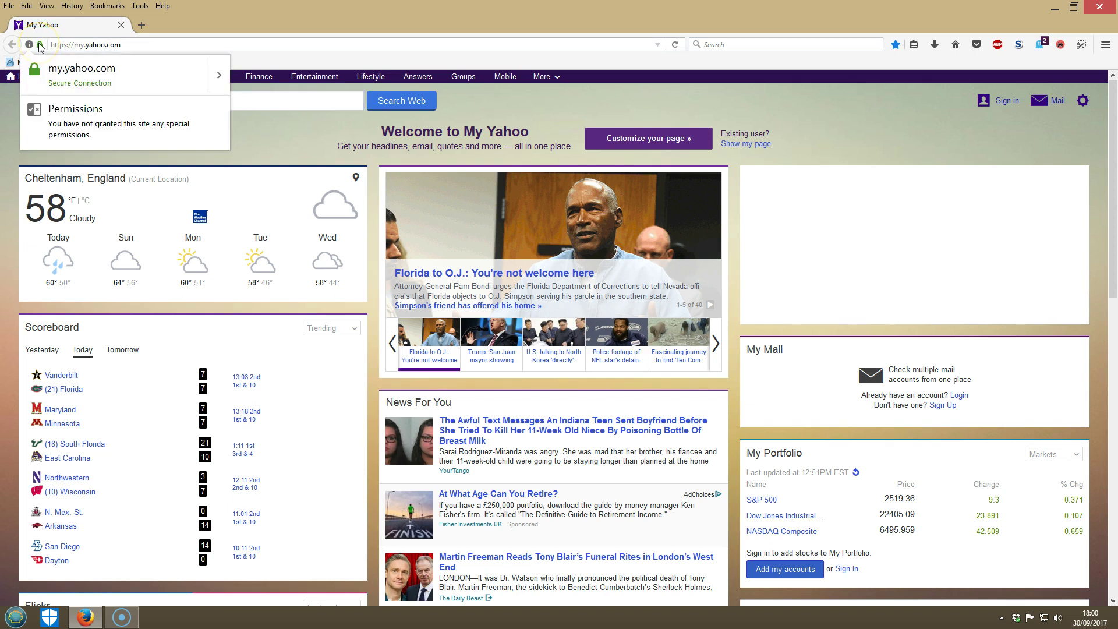
{"action": "left_click", "coordinate": [74, 89]}
{"action": "left_click", "coordinate": [236, 131]}
{"action": "left_click", "coordinate": [231, 107]}
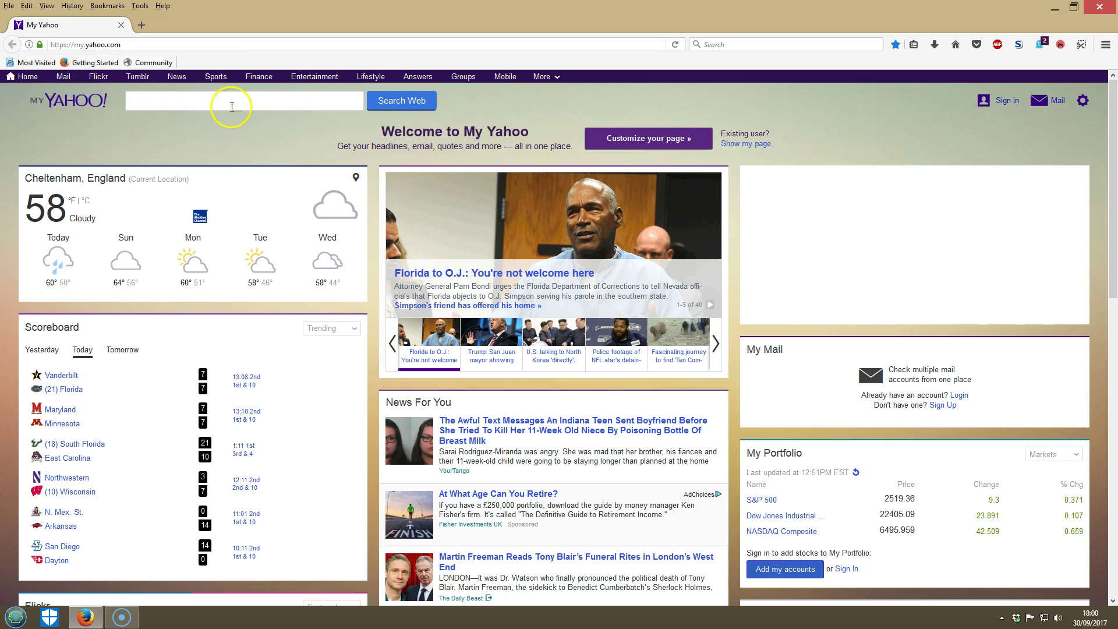
{"action": "left_click", "coordinate": [28, 45]}
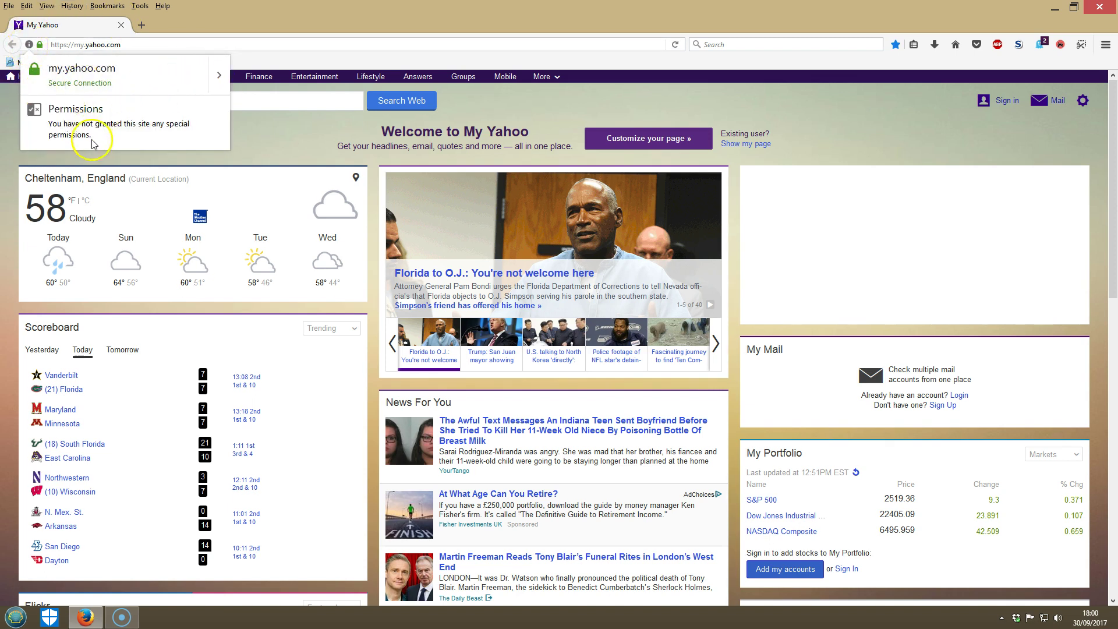
{"action": "left_click", "coordinate": [219, 74]}
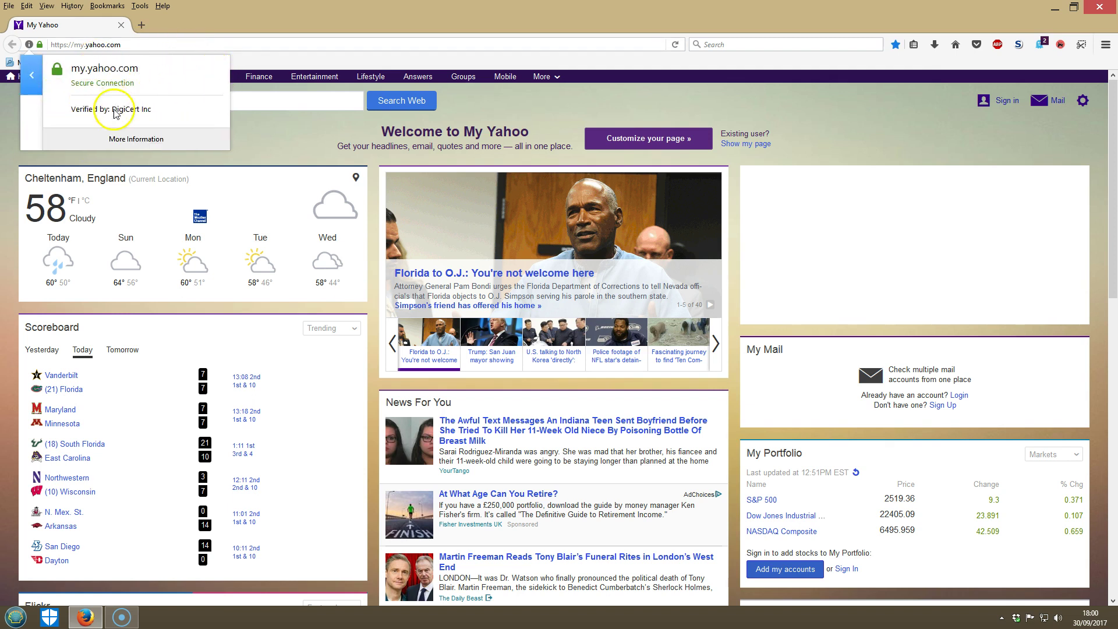
{"action": "left_click", "coordinate": [165, 138]}
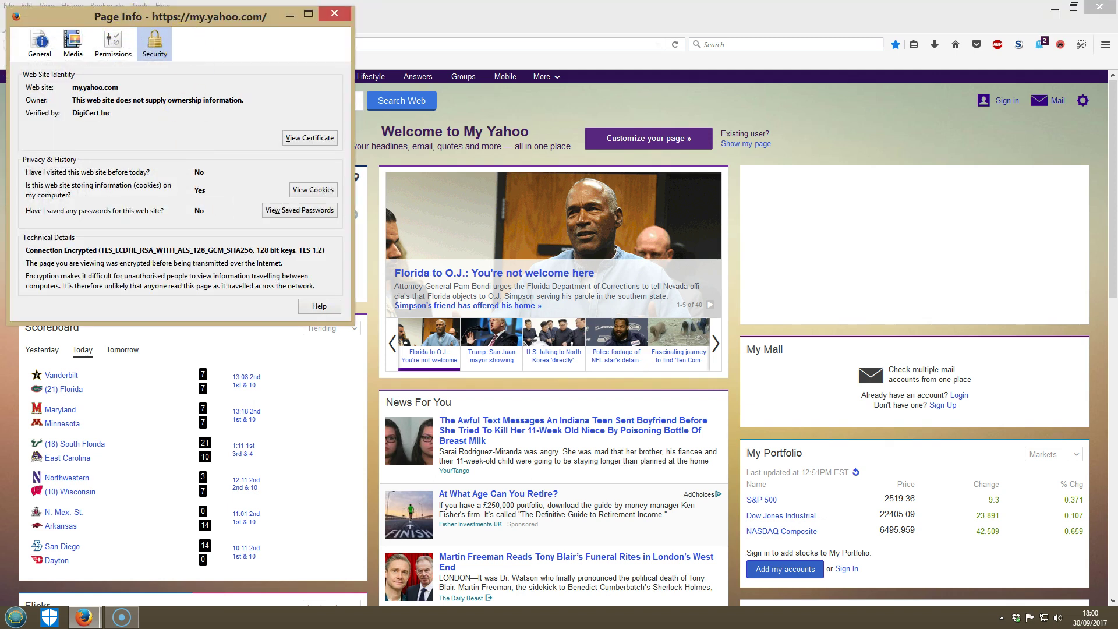
{"action": "left_click", "coordinate": [335, 15]}
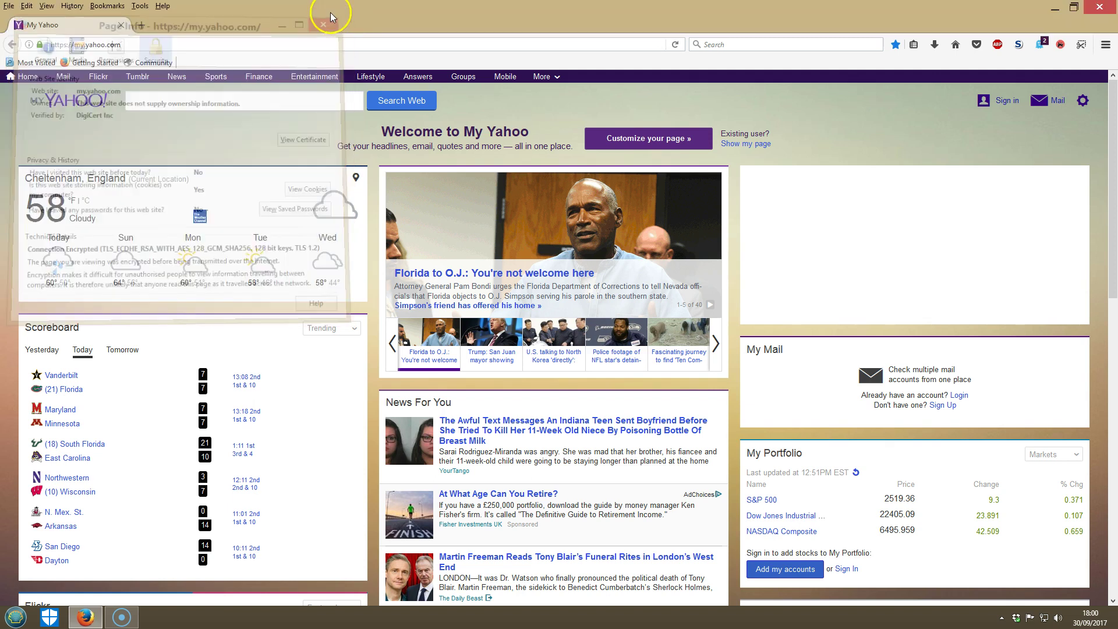